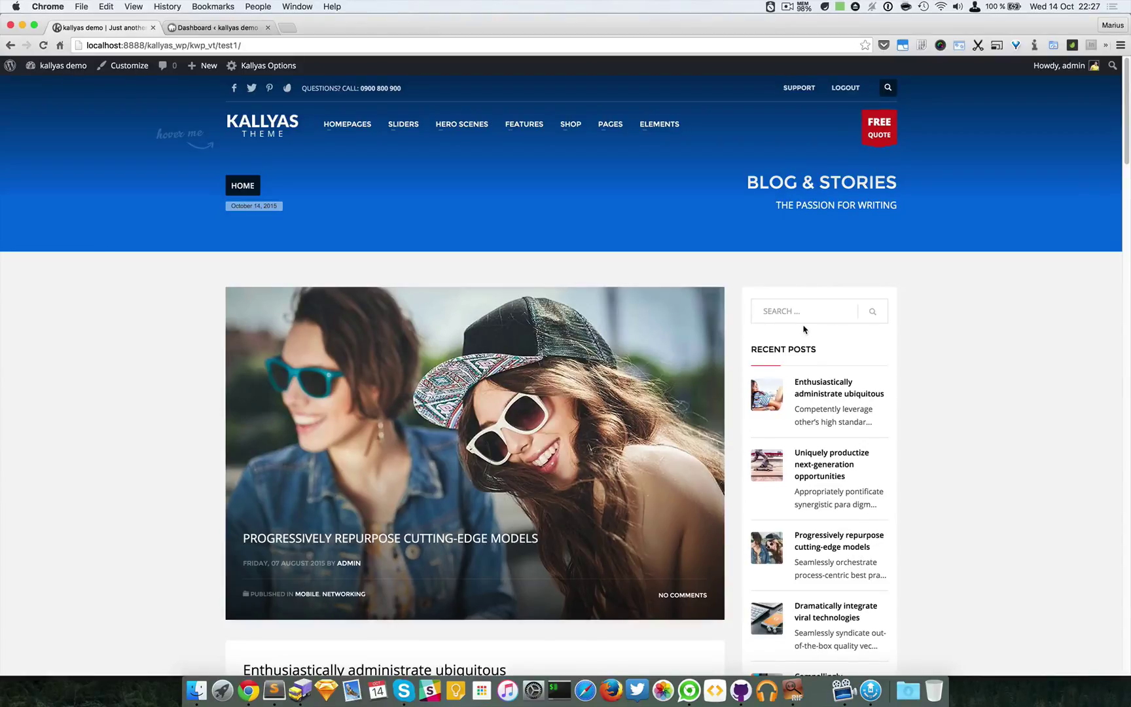
Step: Create a new page titled "Text box element demo"
mouse_move(204, 65)
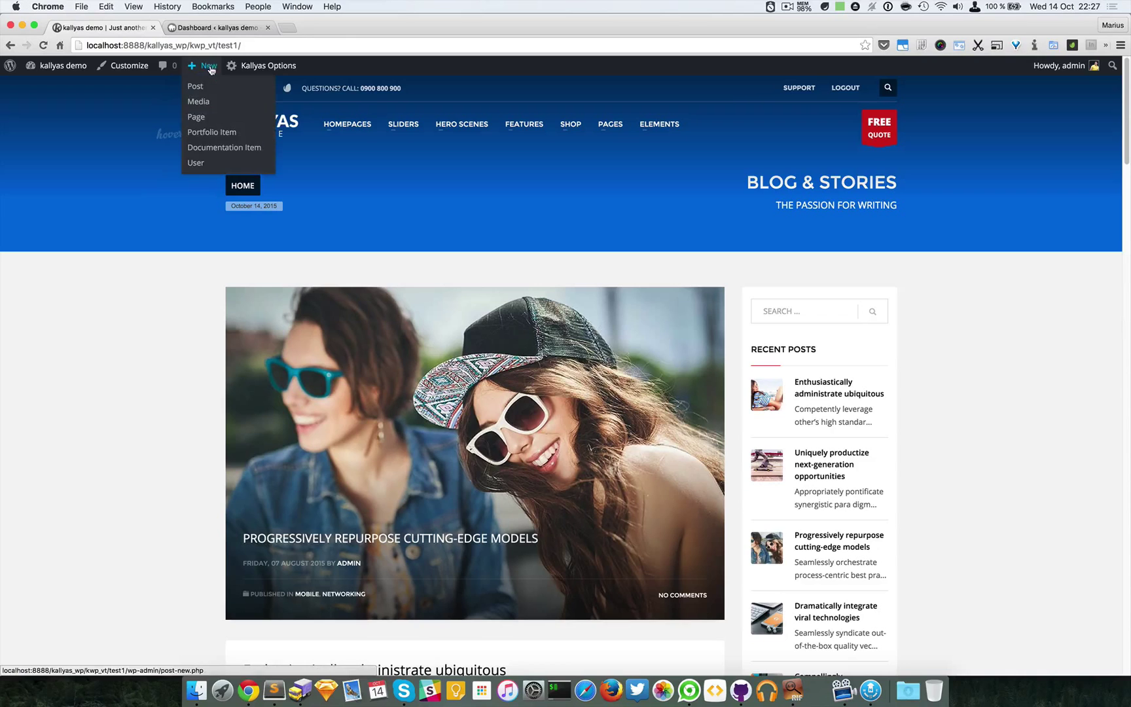
left_click(226, 116)
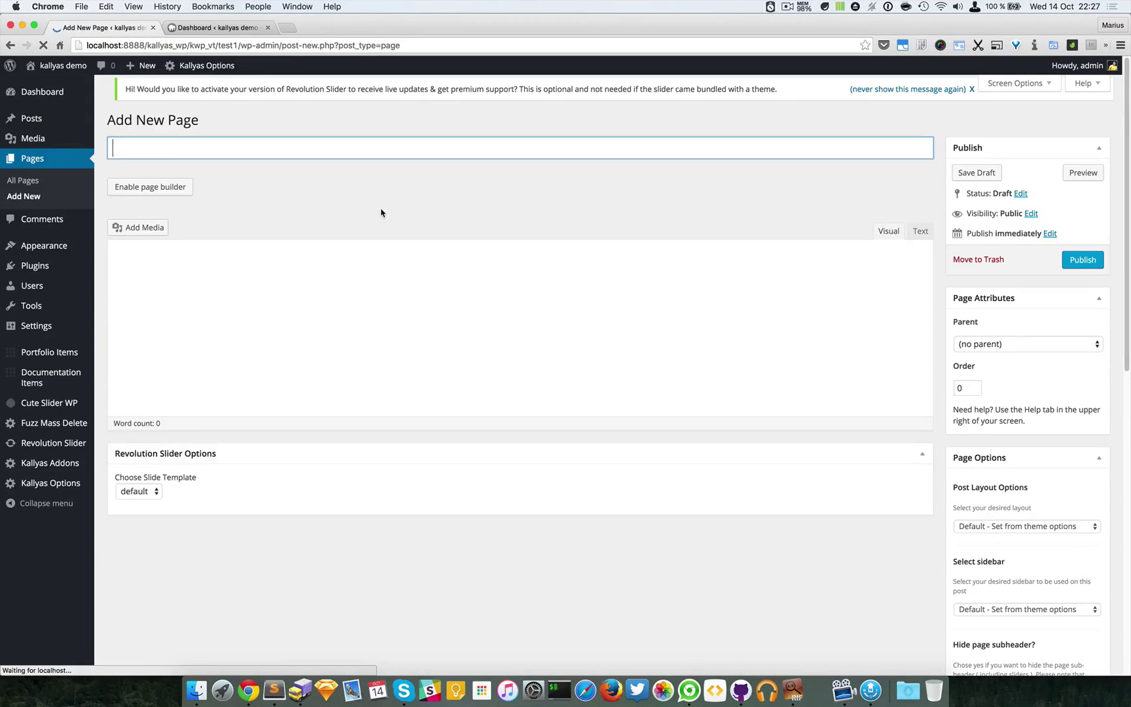
type("Text box demo ")
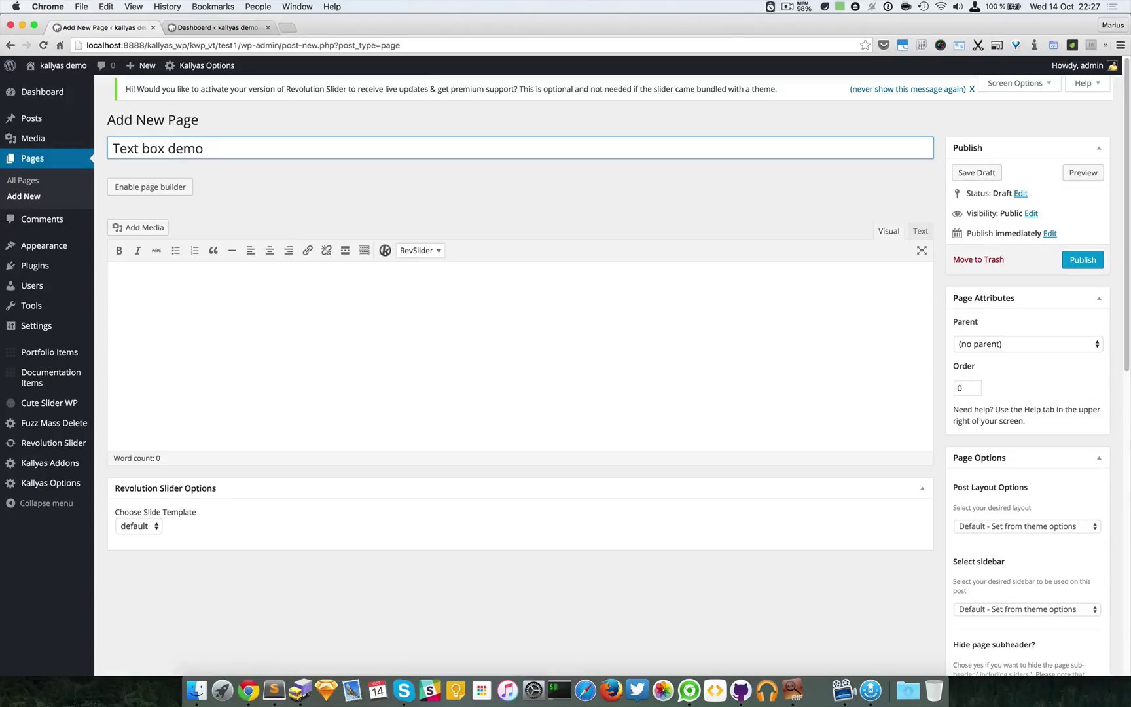
type("element")
key("alt+shift+Left")
key("BackSpace")
key("BackSpace")
key("BackSpace")
key("BackSpace")
key("BackSpace")
key("BackSpace")
key("BackSpace")
type("element dem")
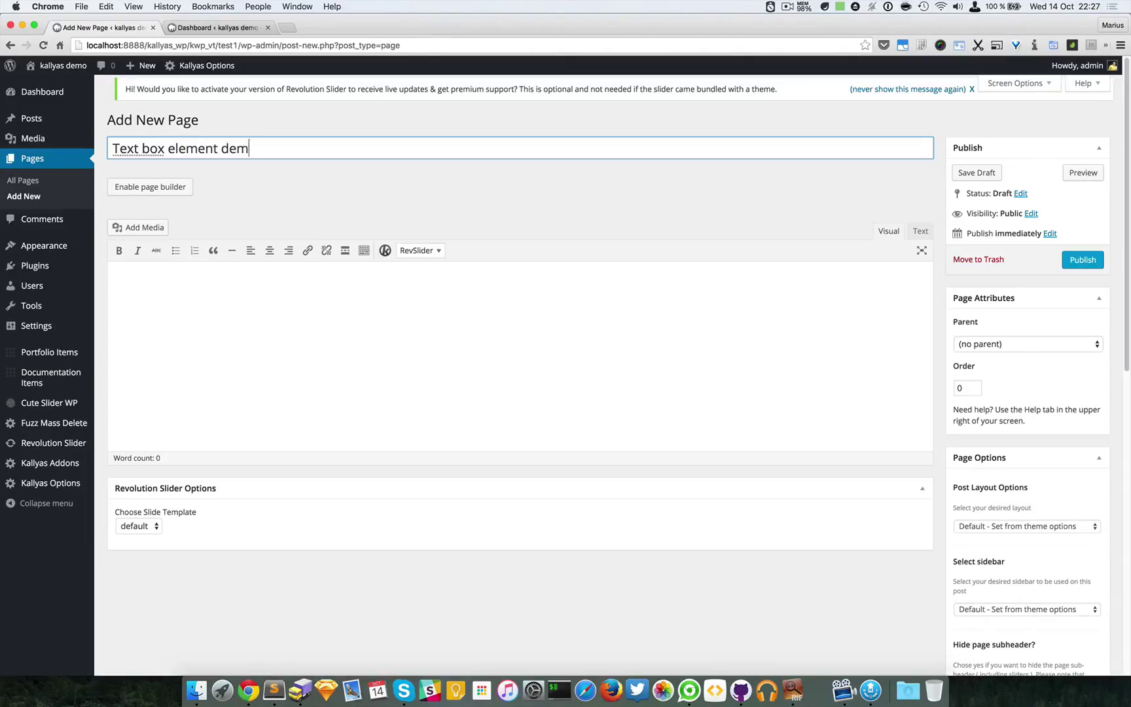
type("o")
Step: Publish the page with the page builder enabled and open it for editing in the page builder
left_click(157, 187)
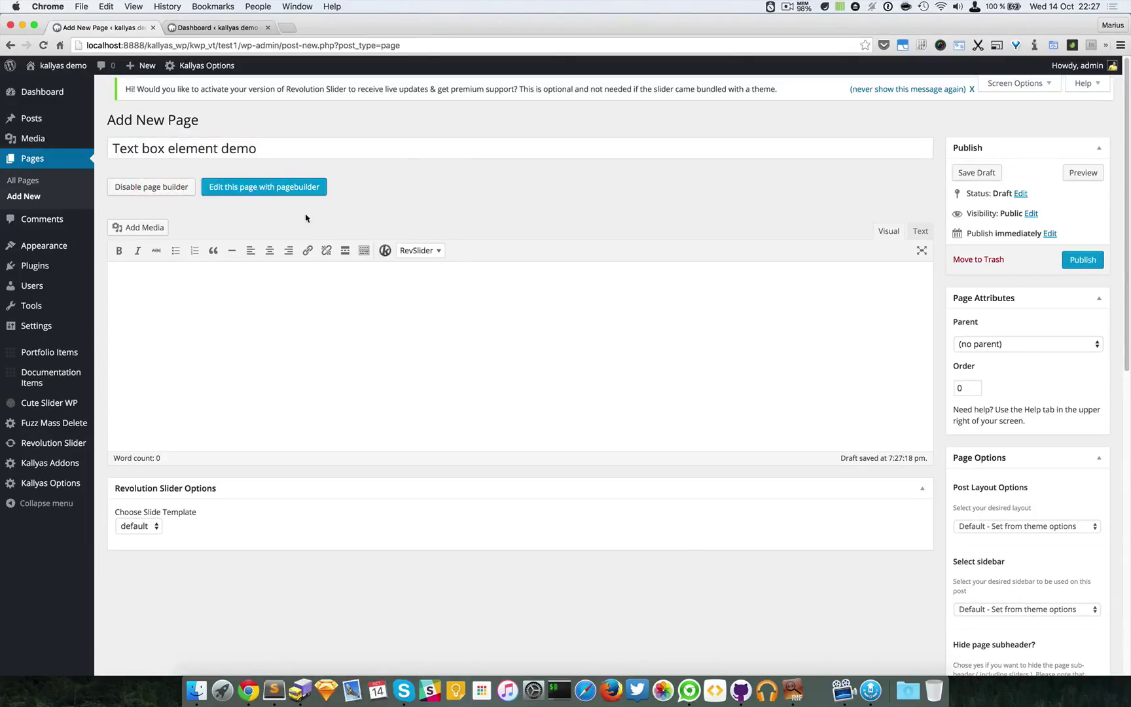
left_click(1082, 259)
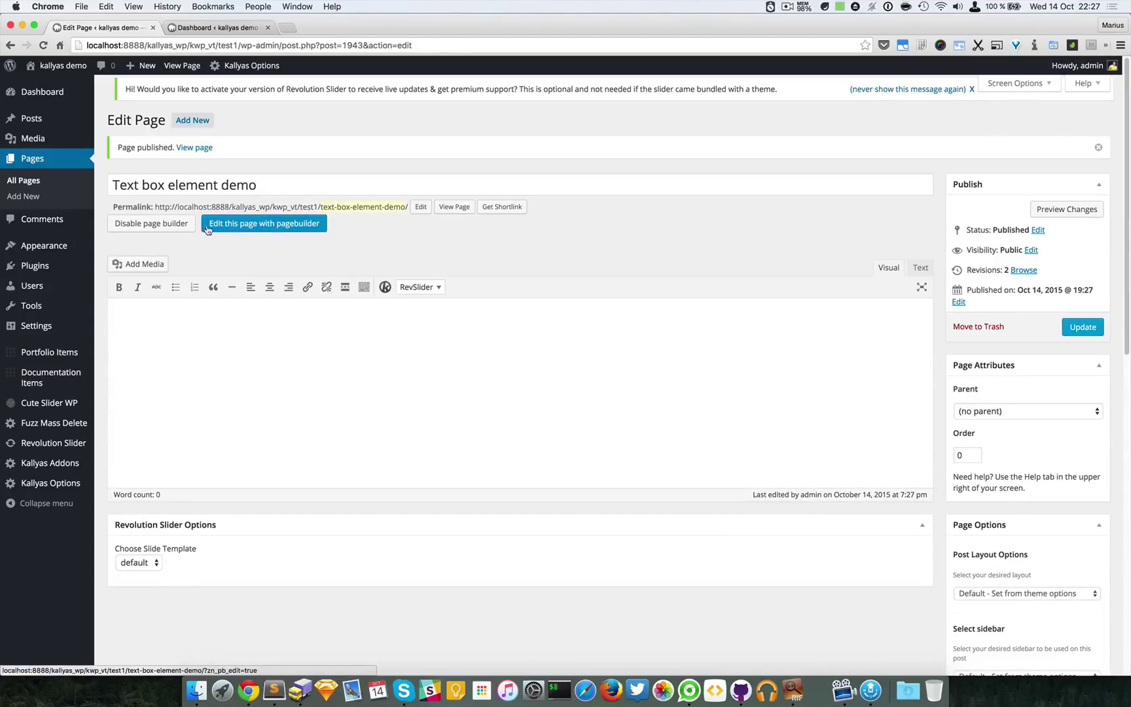
left_click(242, 224)
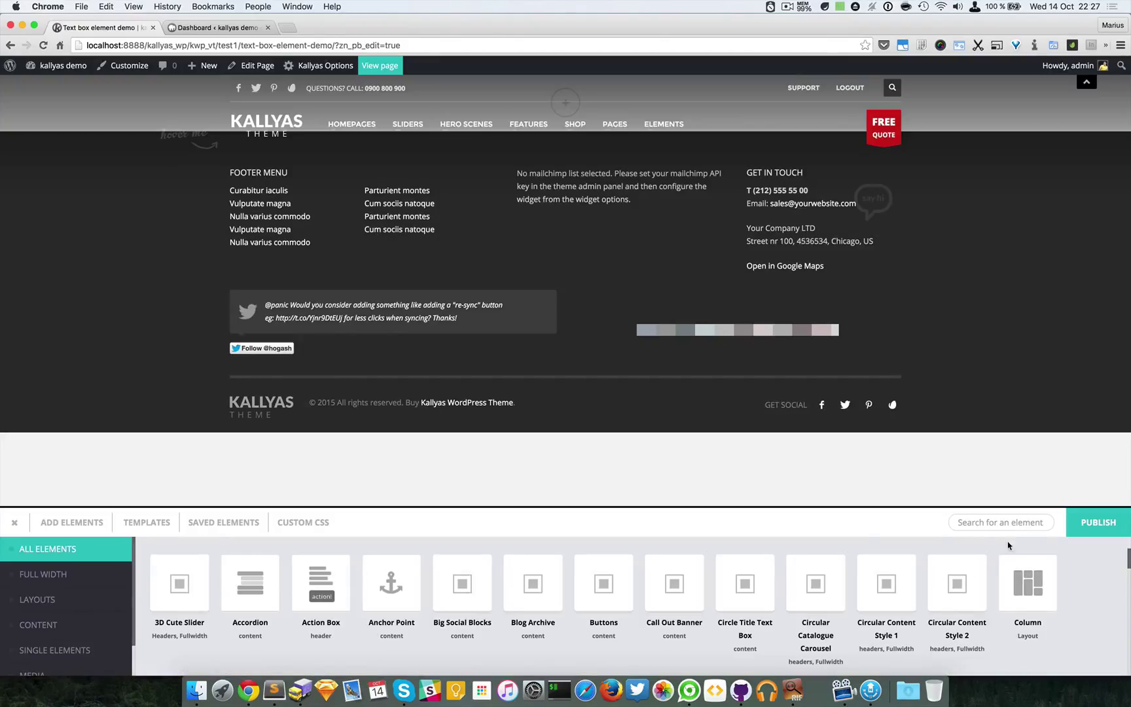
Step: Find the Custom Sub-header element and place it at the start of the page, under the site header
left_click(1010, 522)
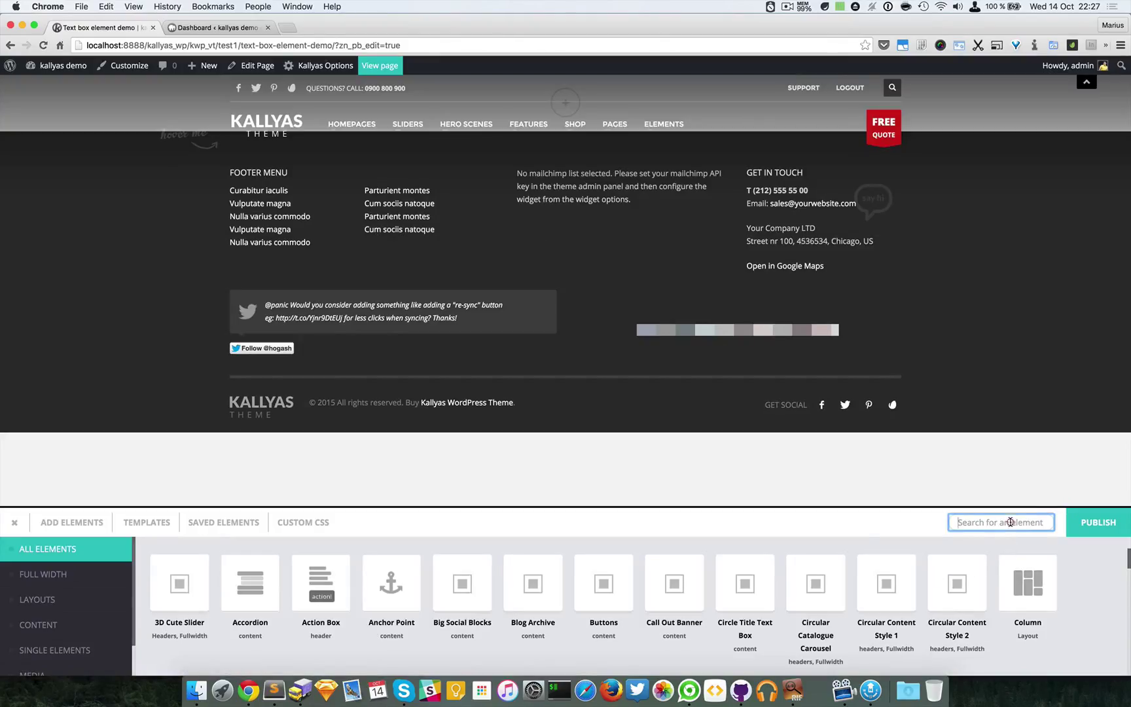
type("custom")
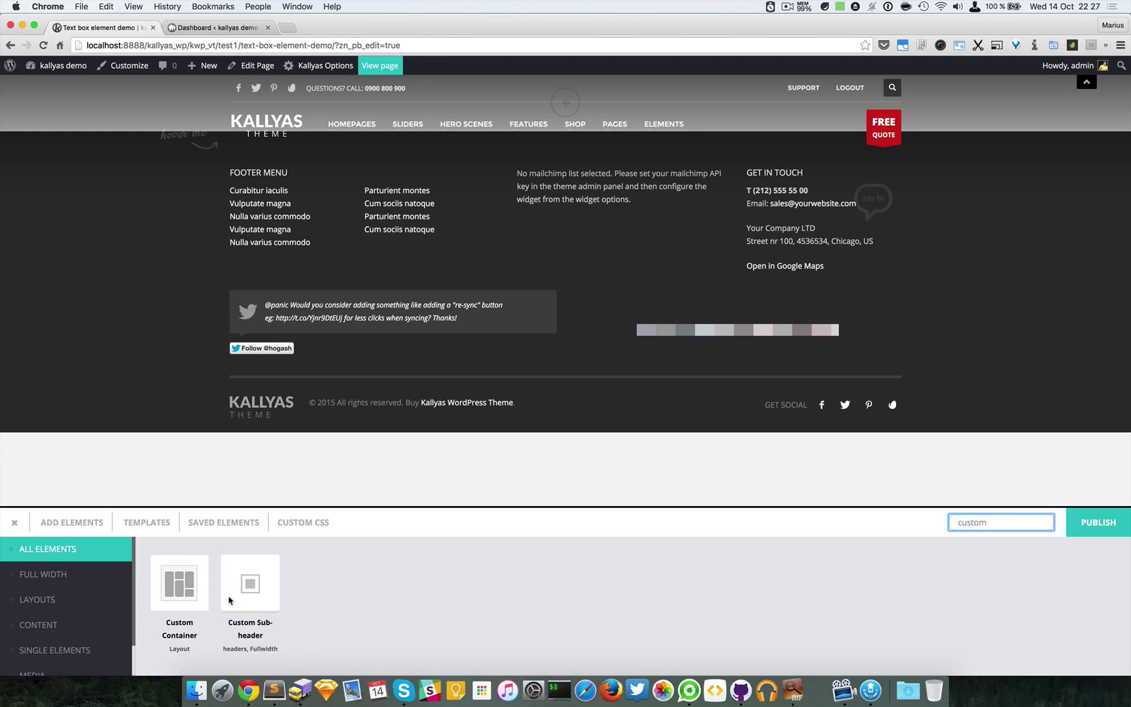
left_click_drag(250, 583, 479, 110)
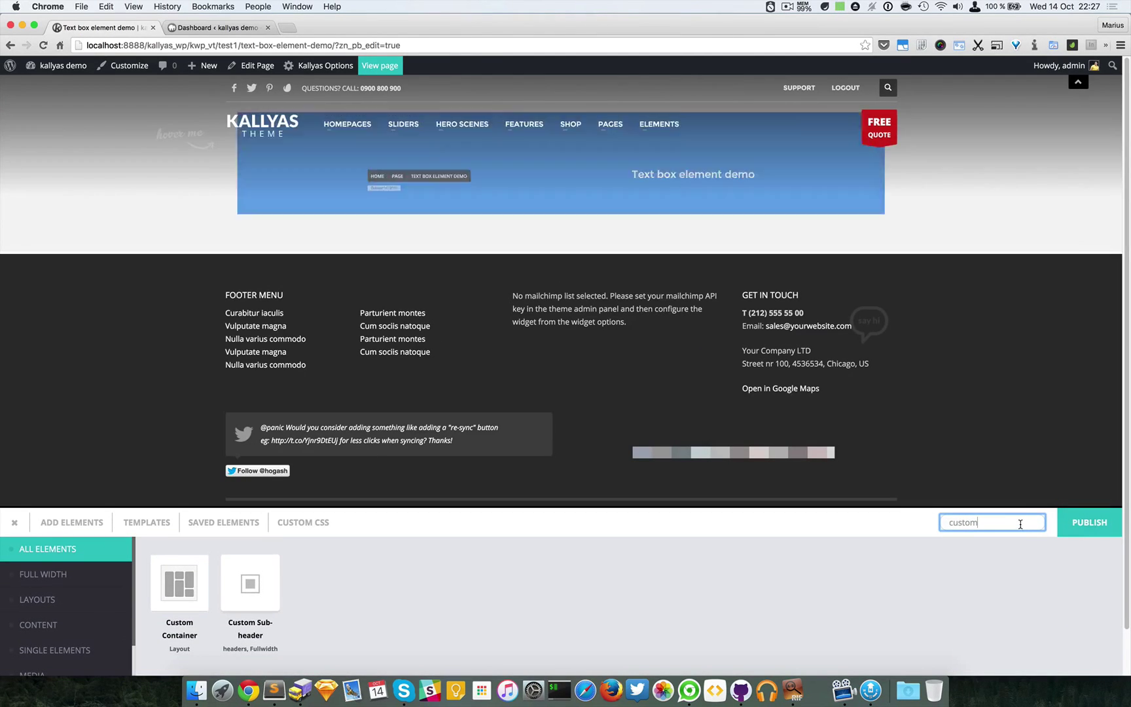
Step: Find the Section element and place it directly below the custom sub-header
double_click(1020, 523)
type("section")
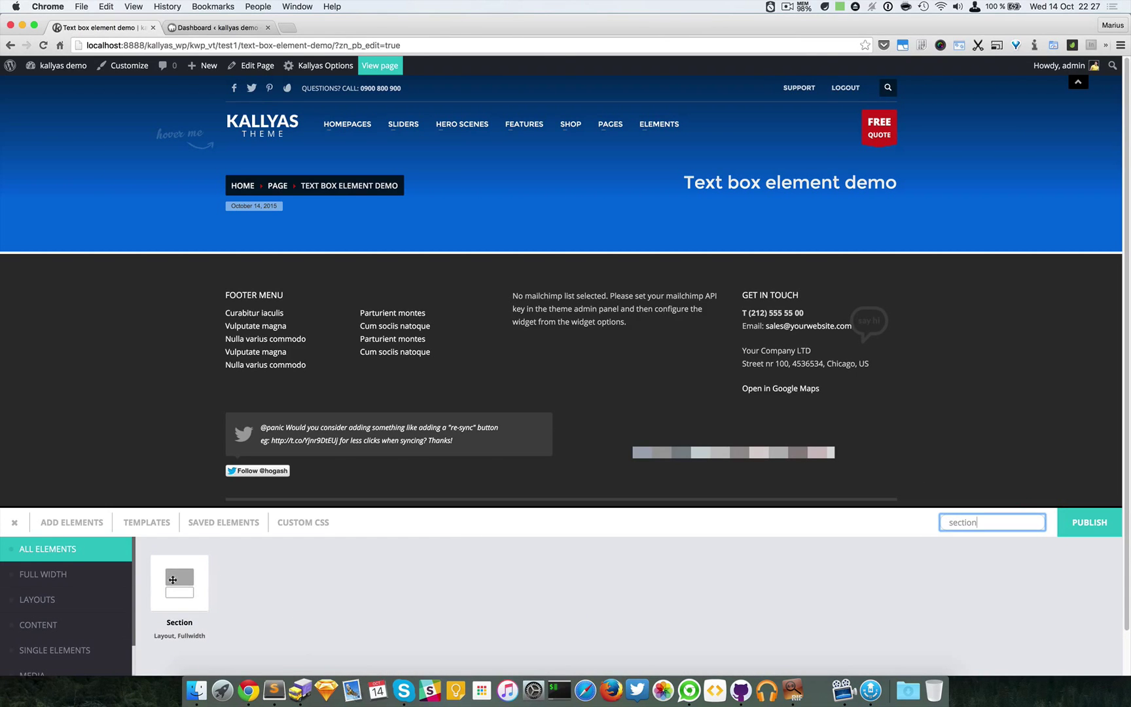
left_click_drag(172, 580, 641, 257)
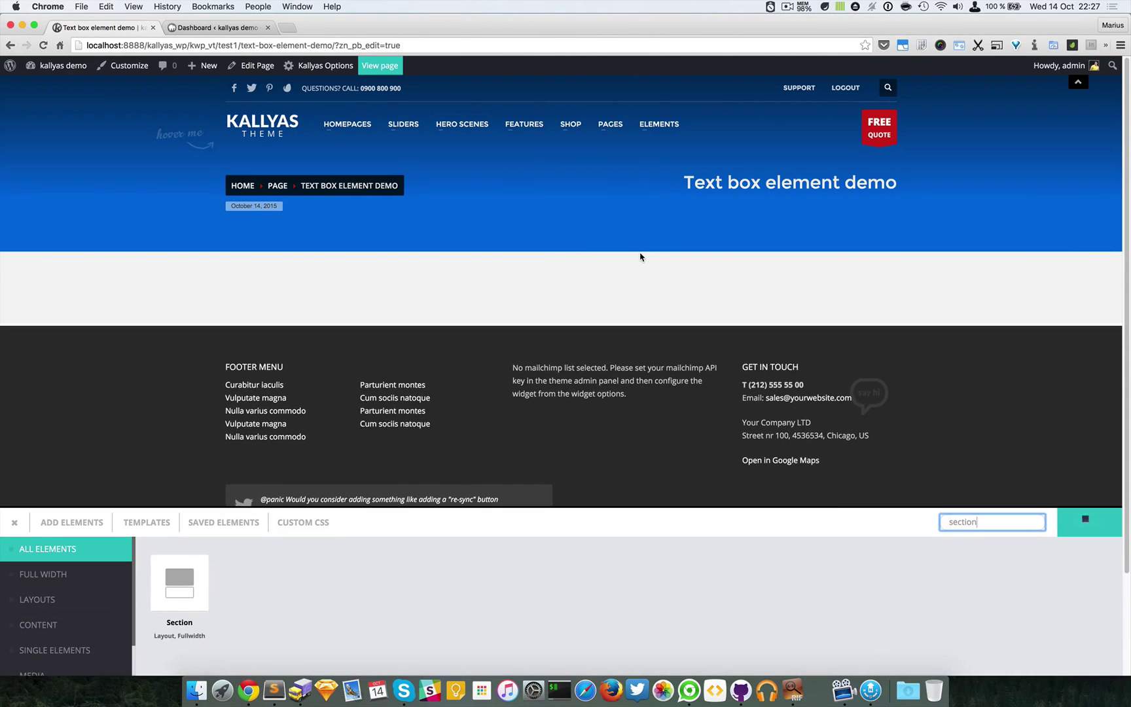
Step: Find the Text Box element, place it inside the empty section and open its options
double_click(980, 527)
type("text")
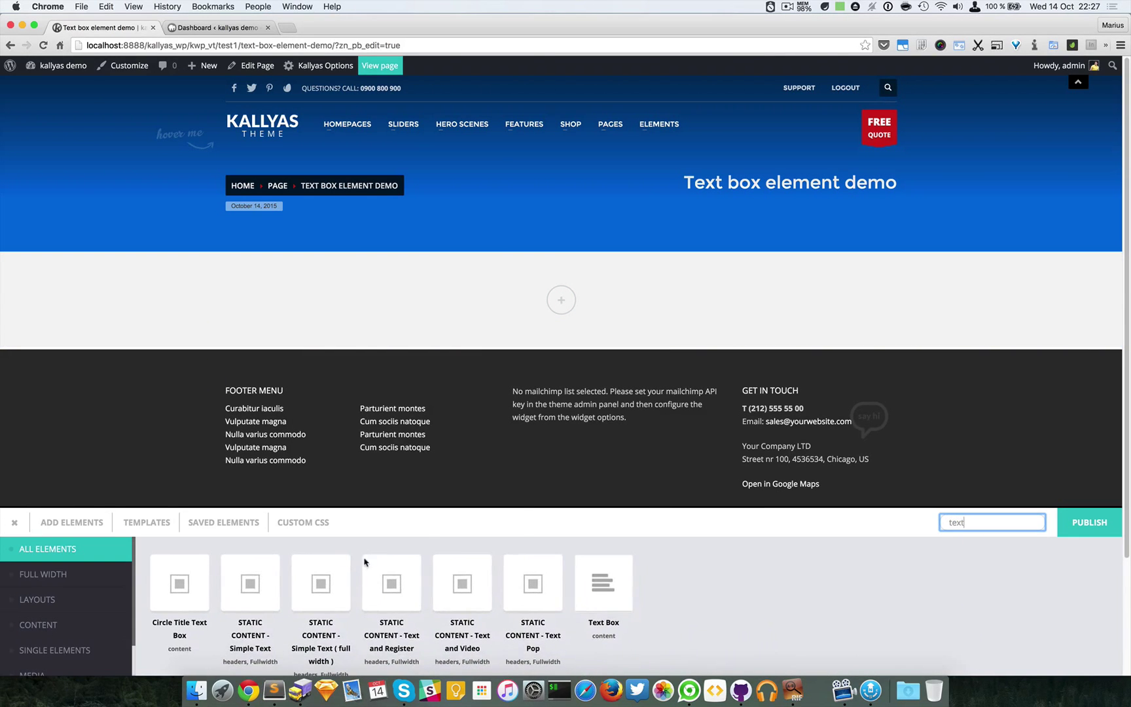
left_click_drag(578, 605, 596, 301)
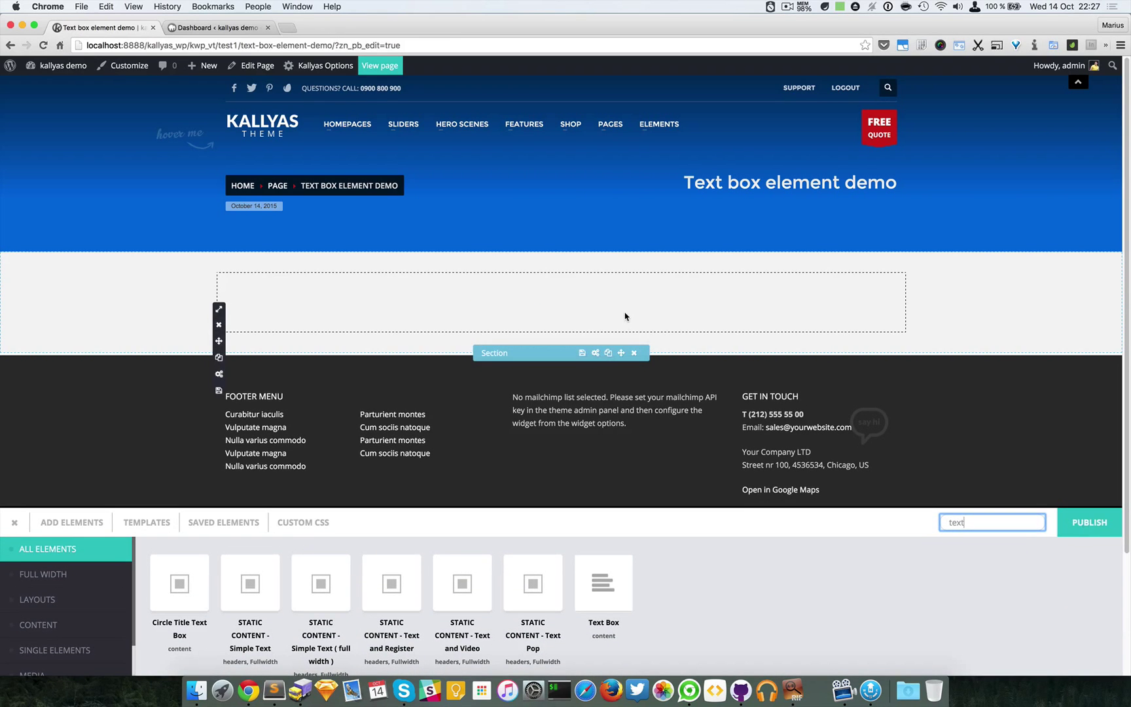
left_click(596, 290)
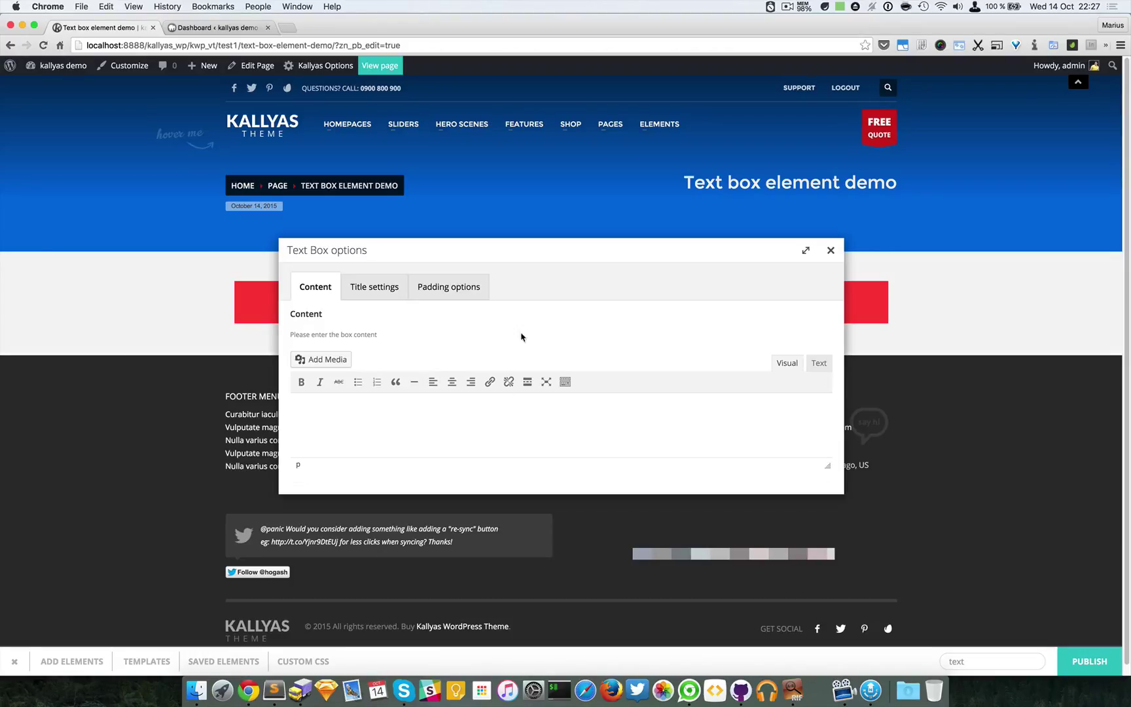
Step: Review the Text Box's content, title and padding options, moving the options window clear of the element
left_click(393, 415)
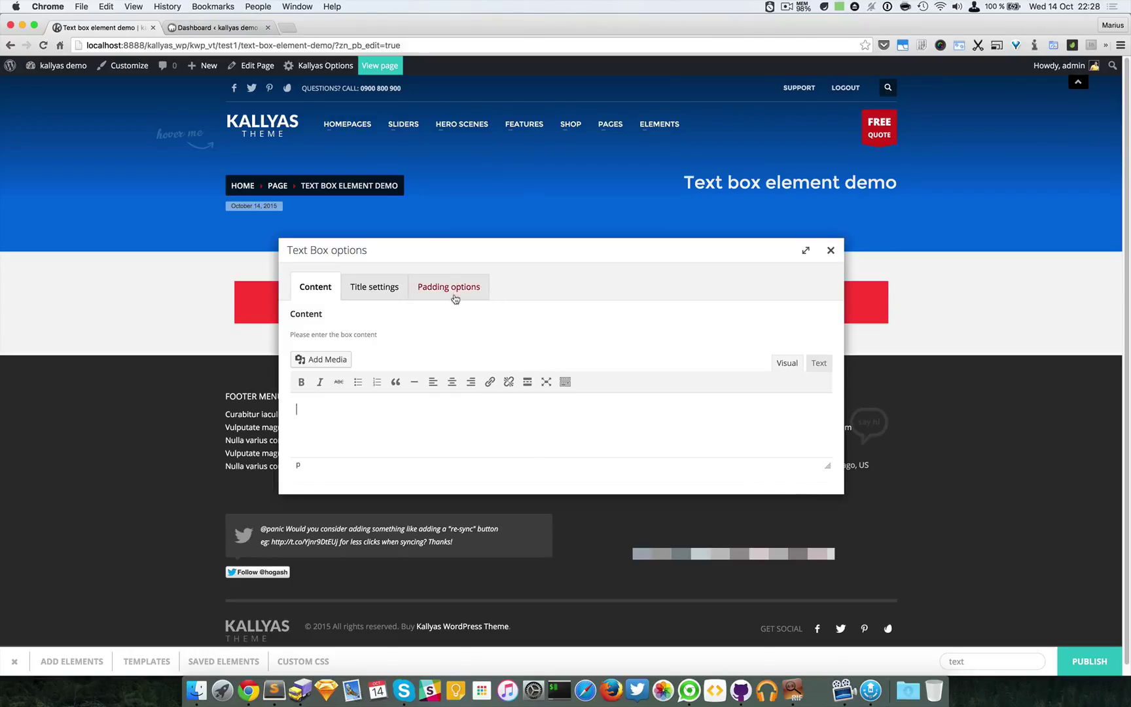
left_click(386, 297)
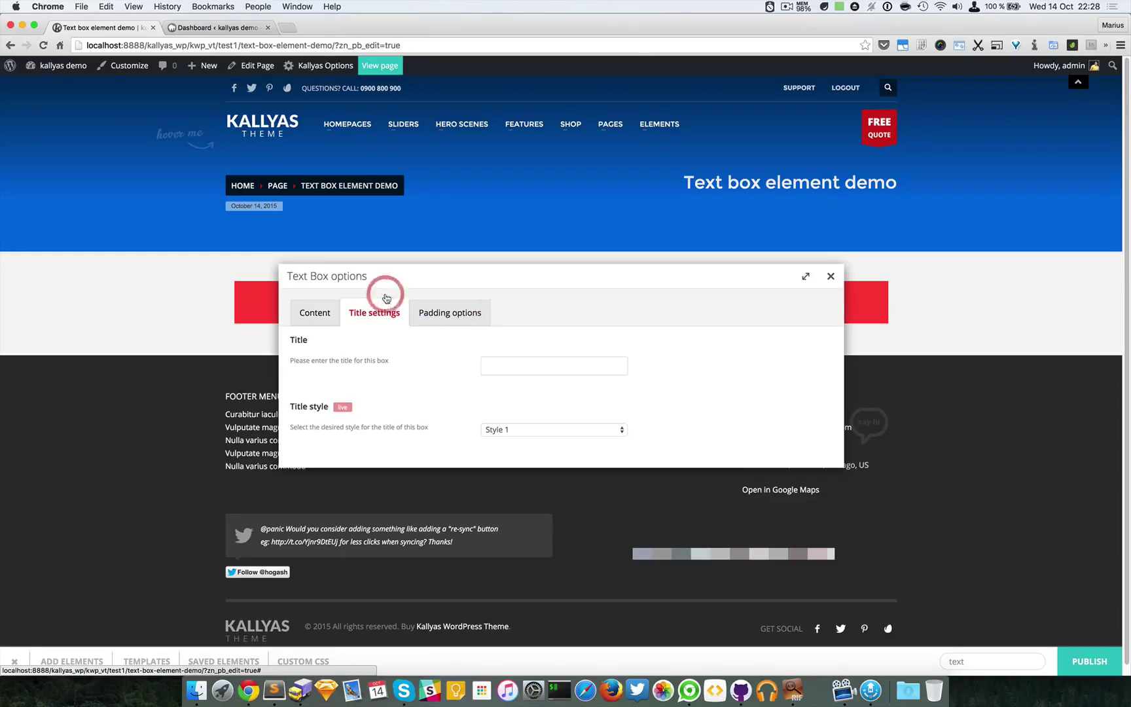
left_click(462, 318)
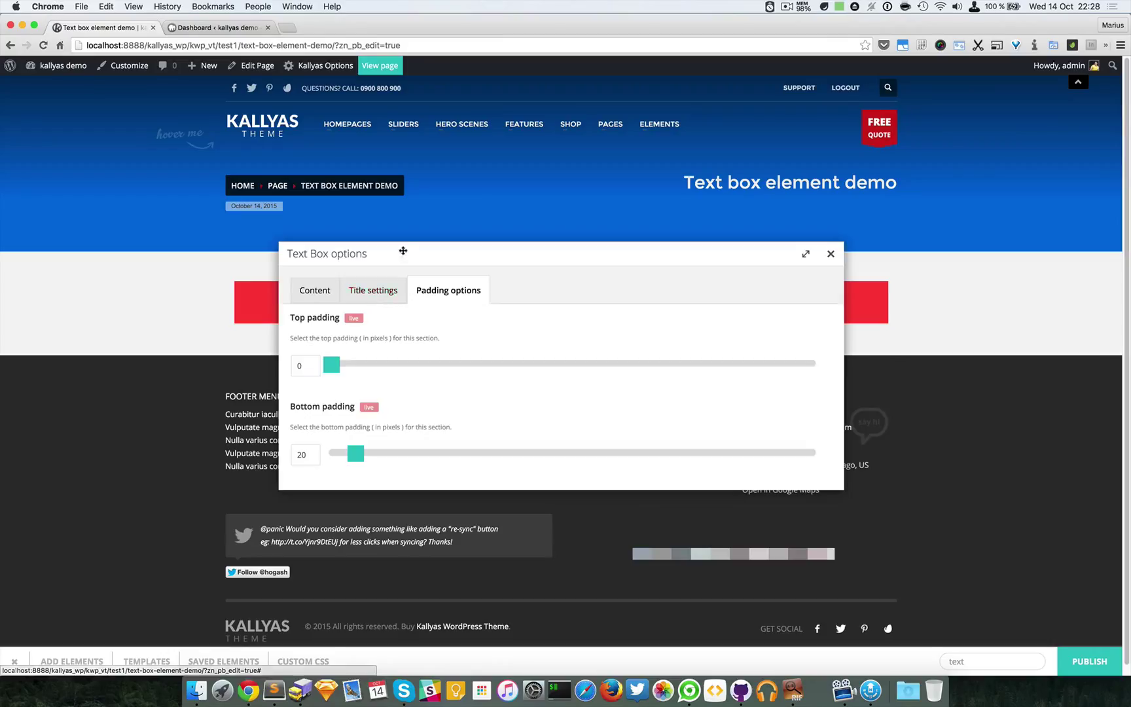
left_click_drag(400, 252, 558, 336)
left_click(542, 377)
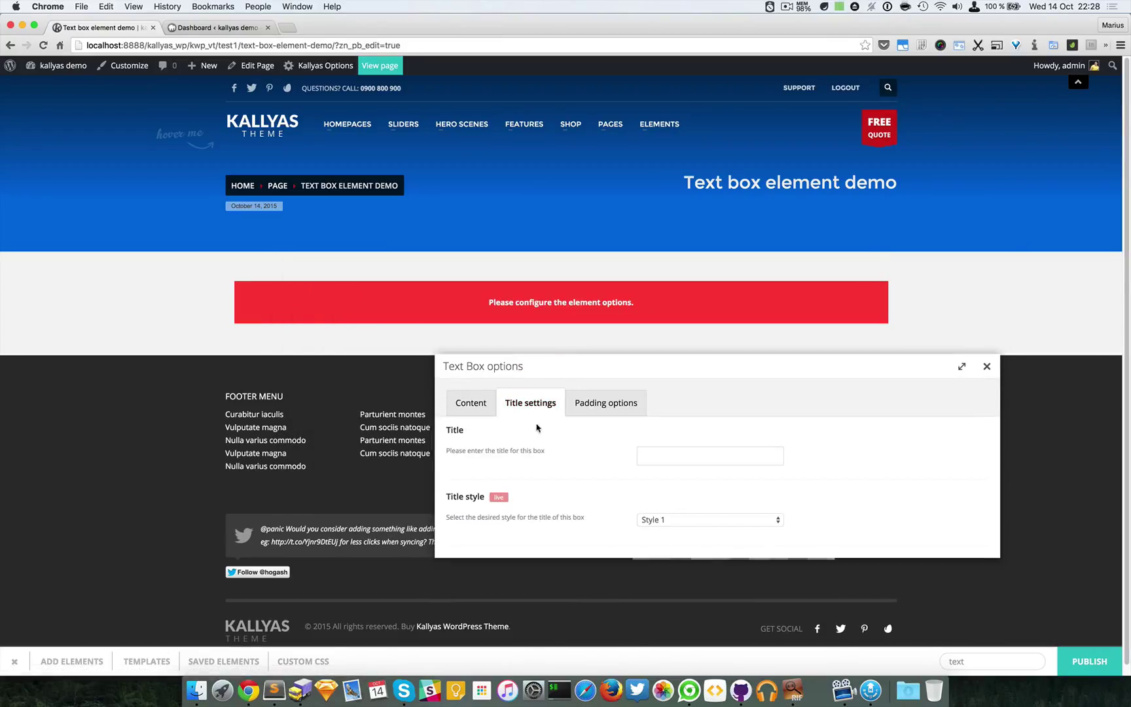
Step: Fill the Text Box content with the placeholder text copied from the Corporate Ipsum extension and close its options
left_click(491, 402)
left_click(558, 494)
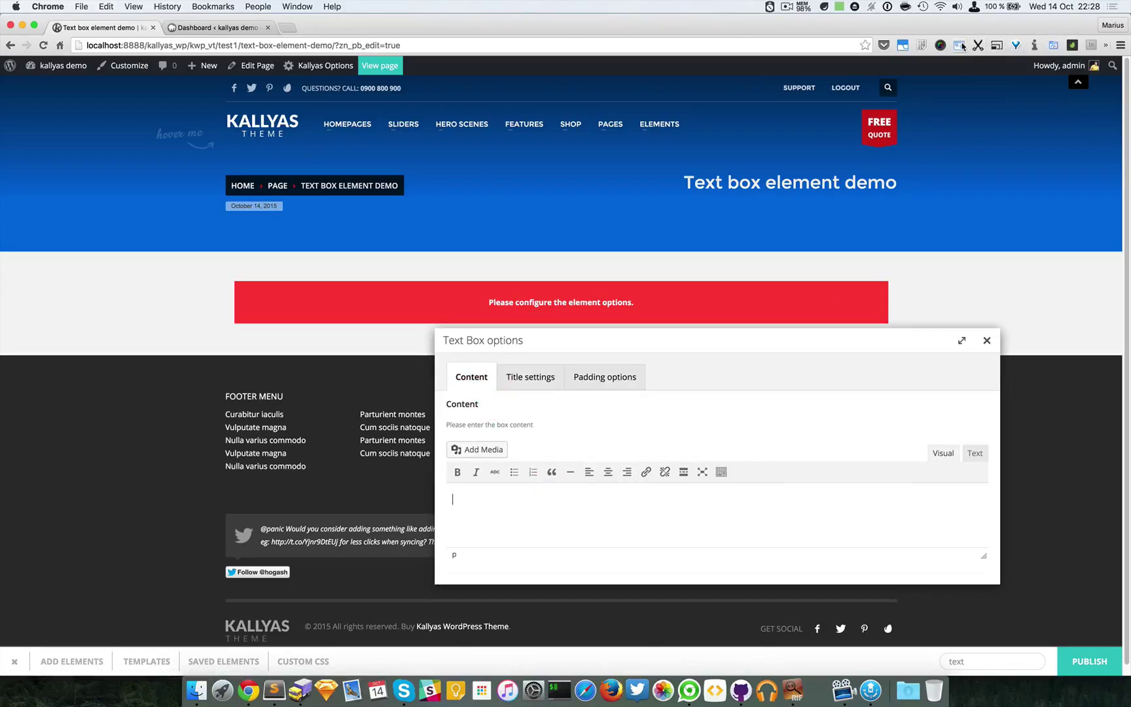
left_click(1035, 46)
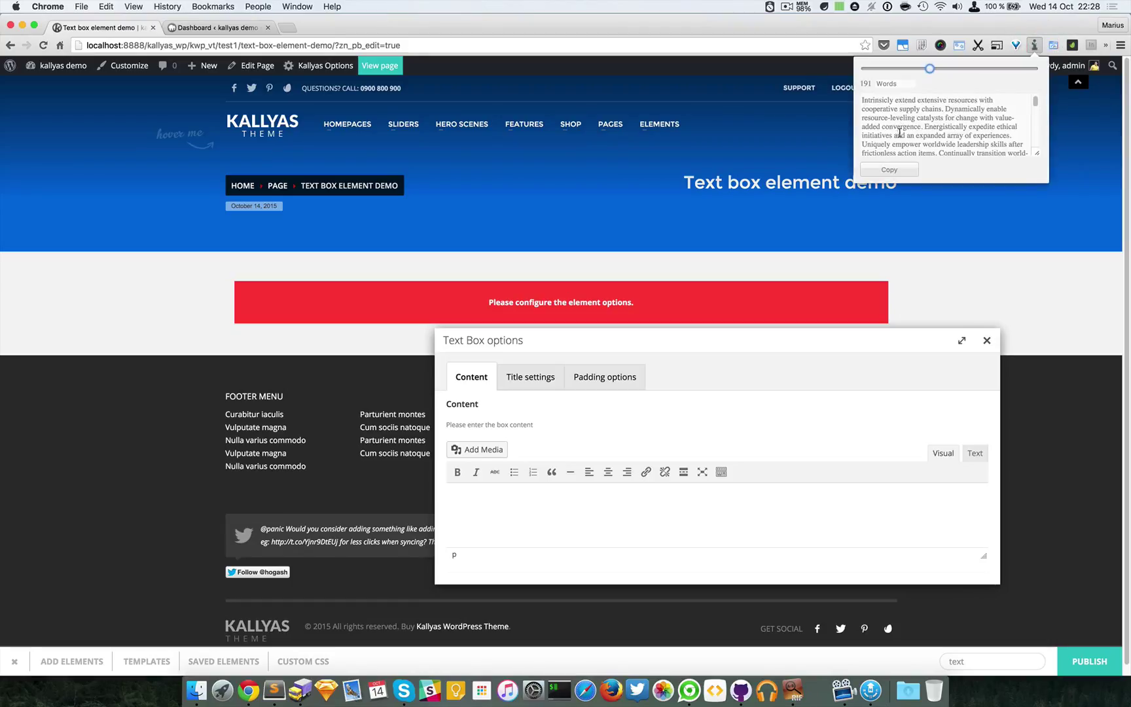
left_click(893, 169)
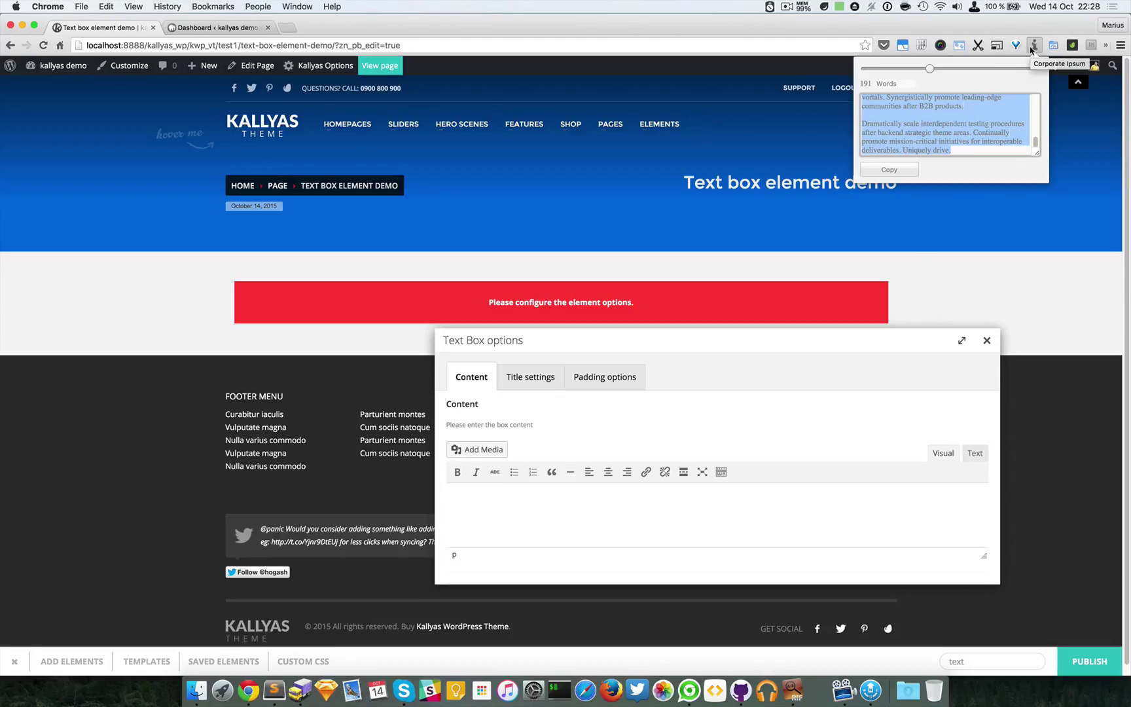
left_click(586, 497)
right_click(586, 496)
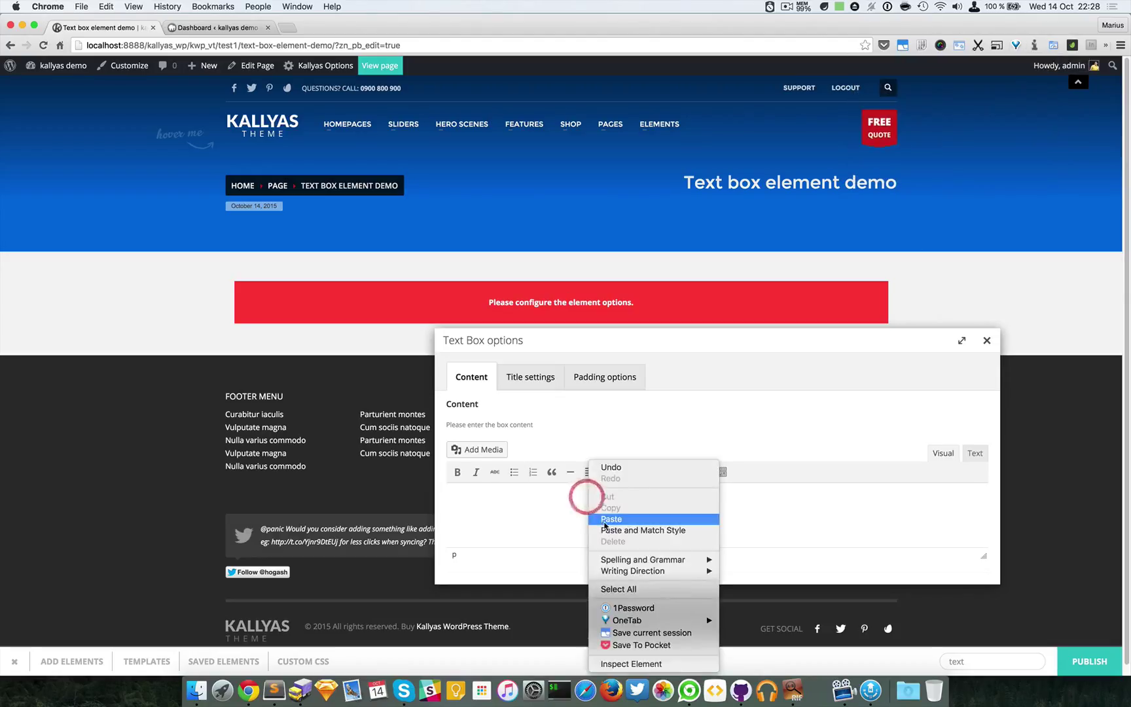
left_click(603, 519)
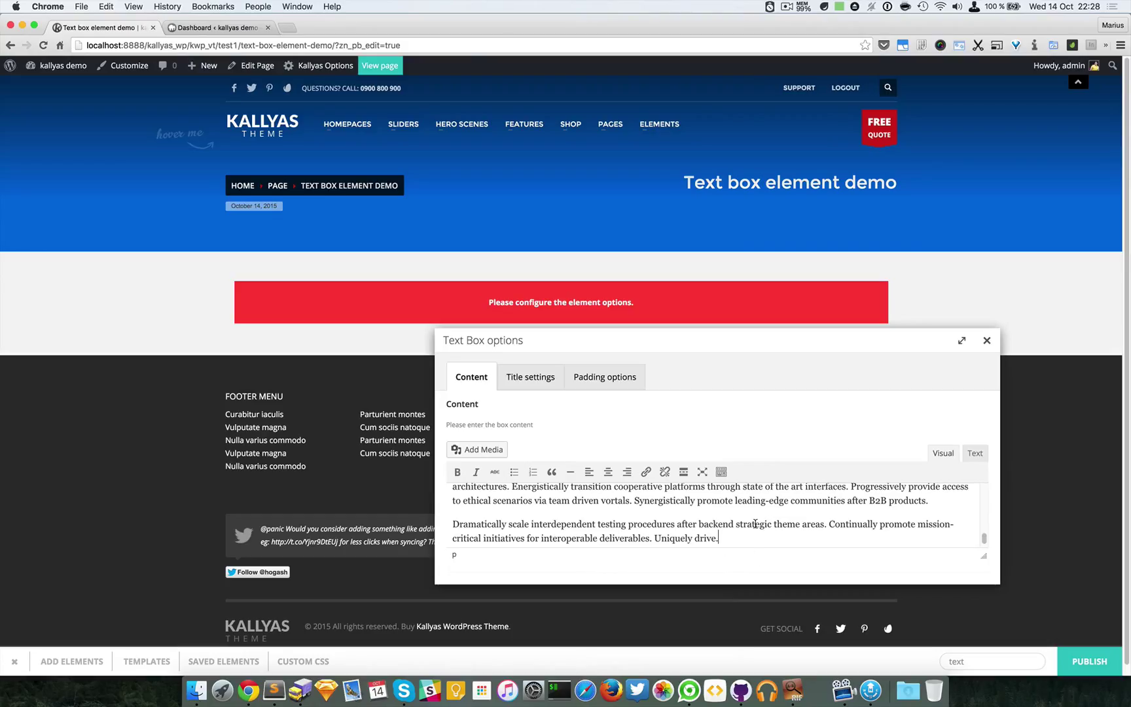
scroll(754, 523, "up", 10)
scroll(755, 524, "down", 10)
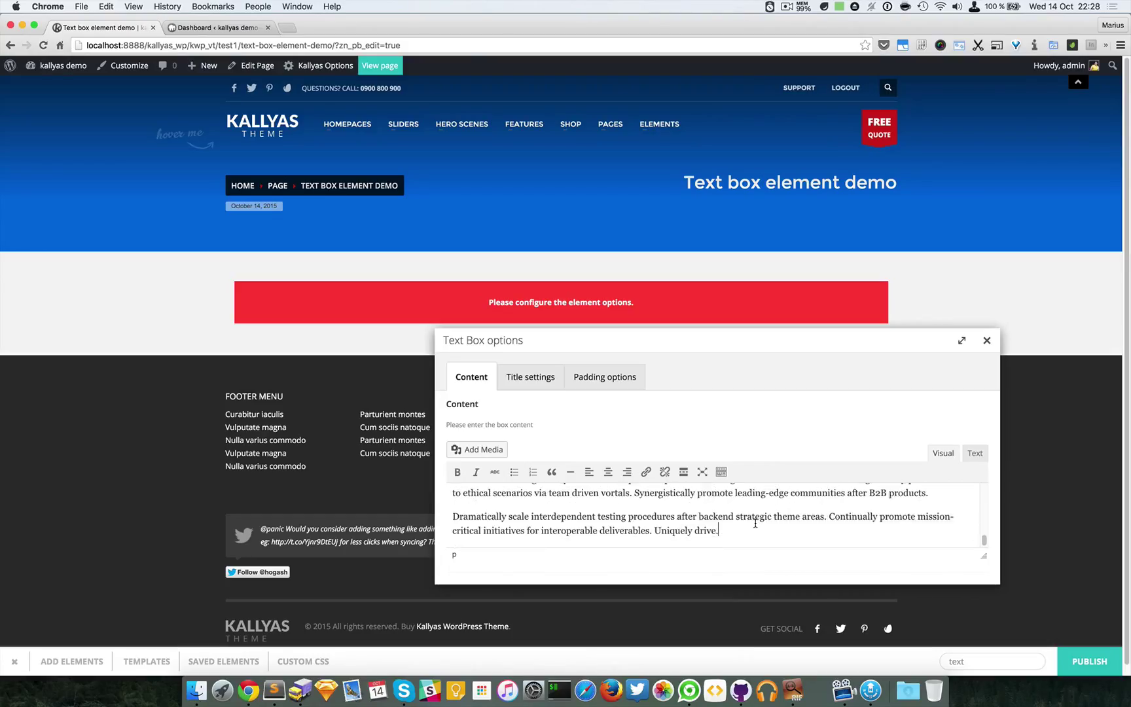
scroll(755, 524, "up", 10)
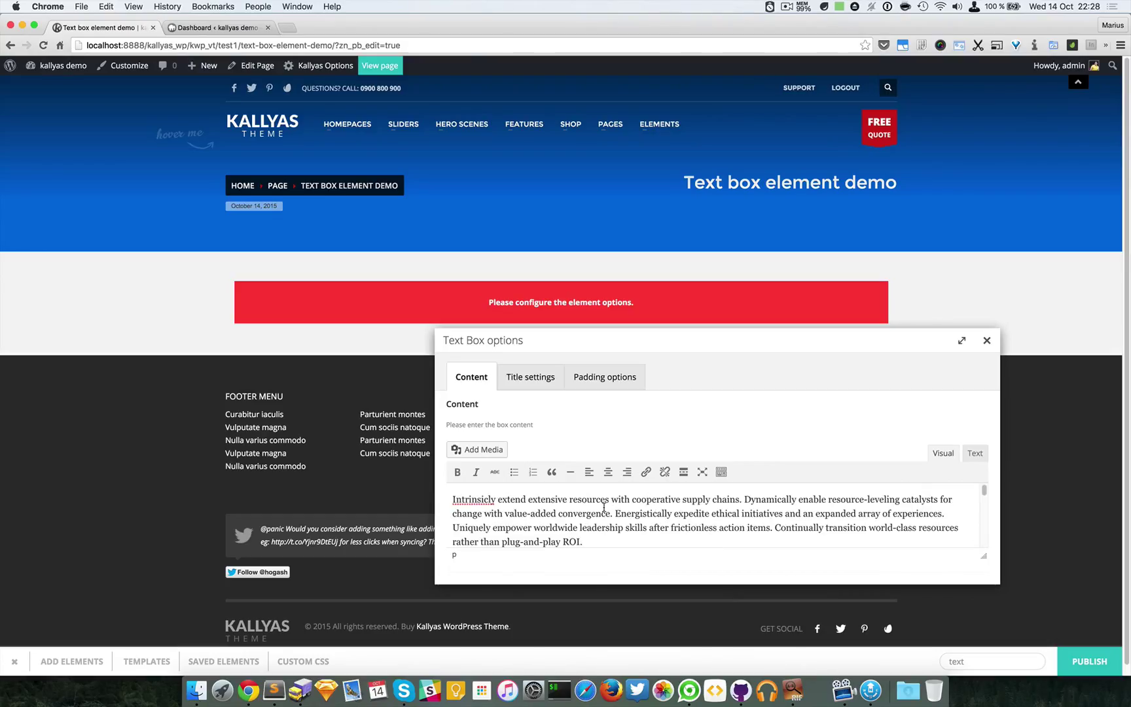
left_click(987, 341)
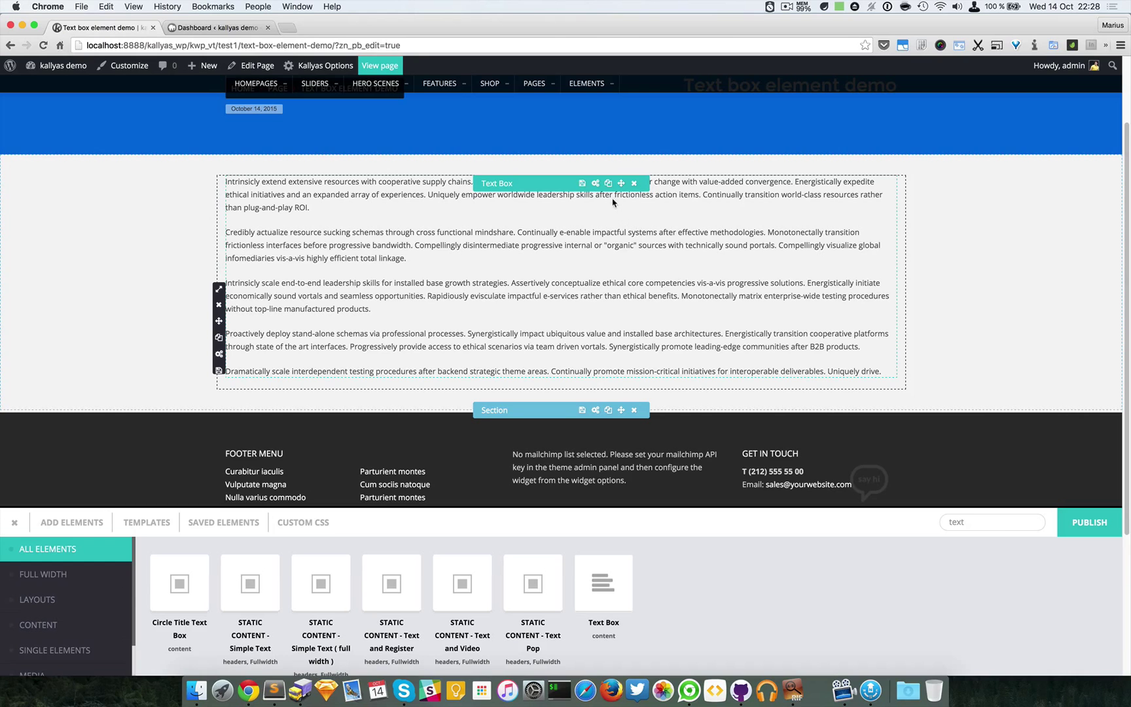
Step: Reopen the Text Box options, reveal the editor's extra formatting controls and enlarge the content editing area
left_click(596, 184)
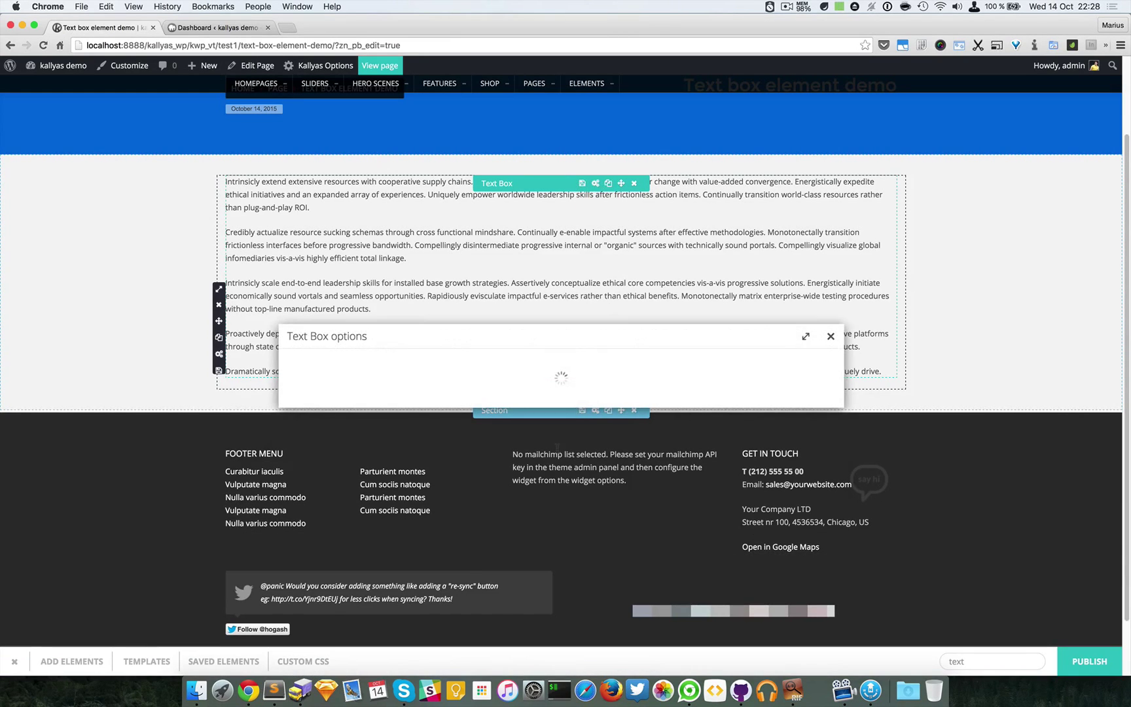
left_click(411, 447)
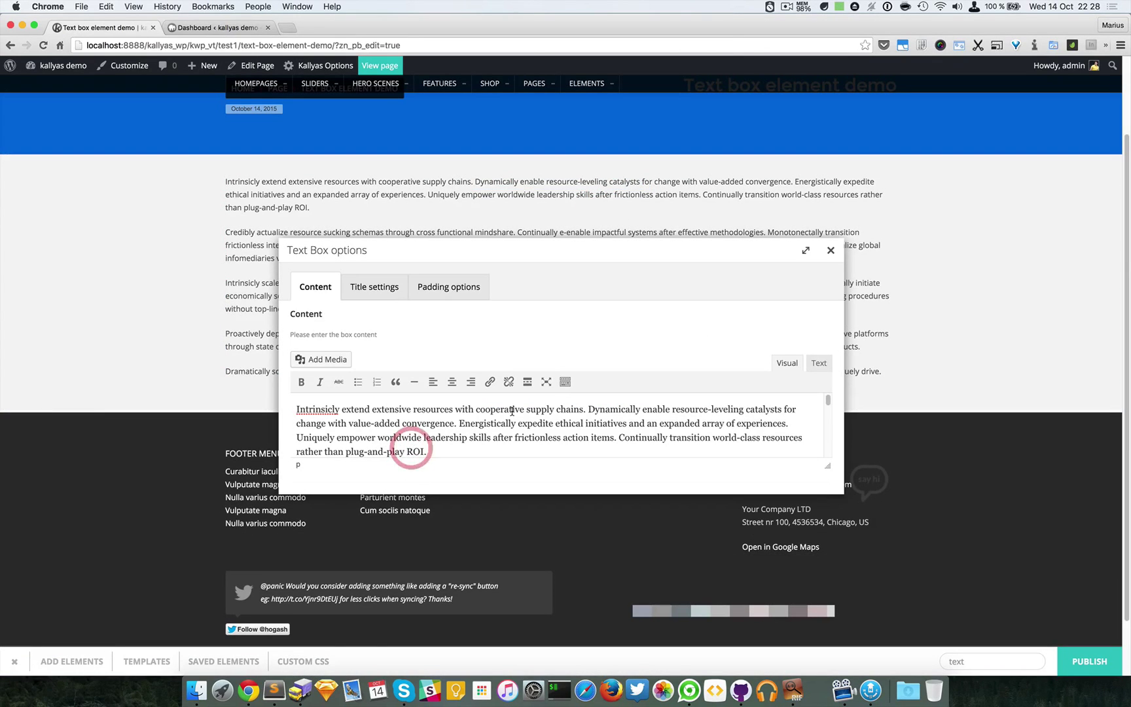
left_click(566, 383)
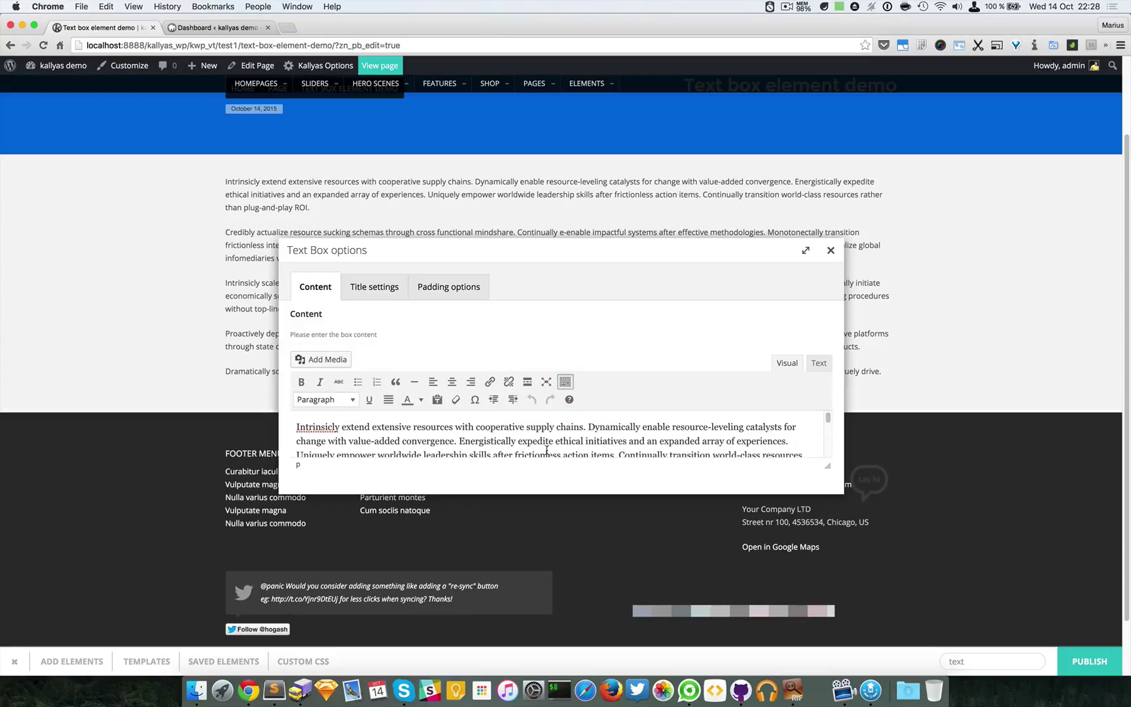
left_click_drag(828, 465, 818, 536)
Step: Insert a new line reading "Just a heading" after the first paragraph of the Text Box content
scroll(654, 445, "down", 5)
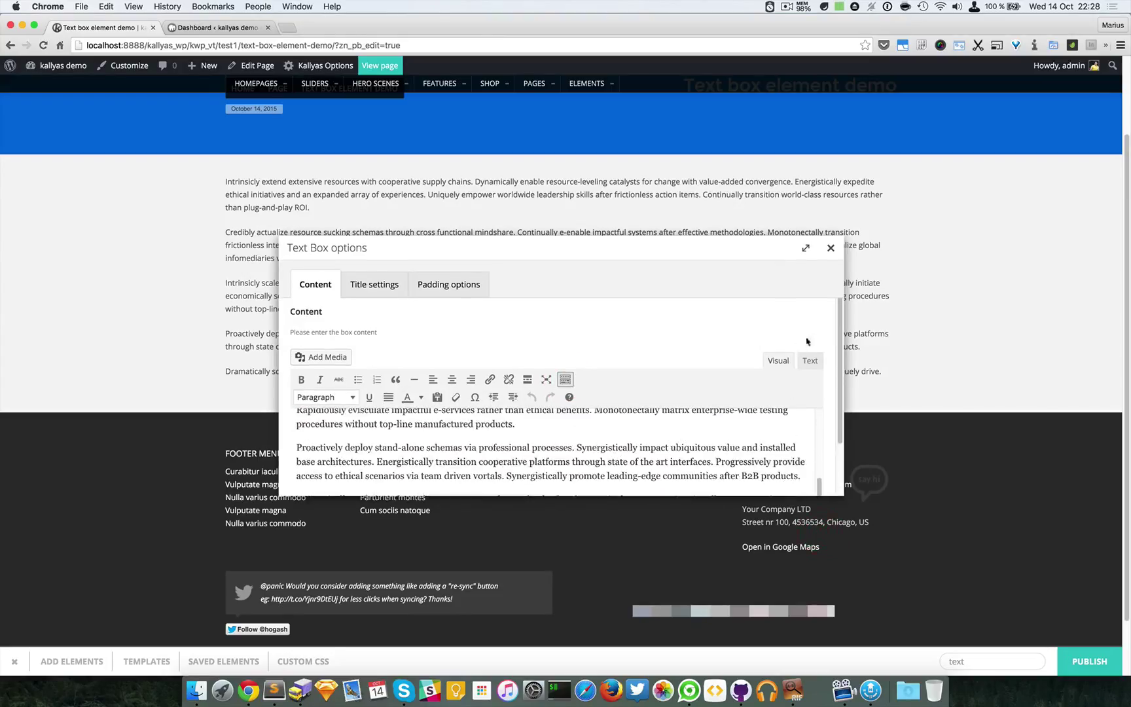
scroll(778, 361, "down", 2)
scroll(609, 391, "up", 5)
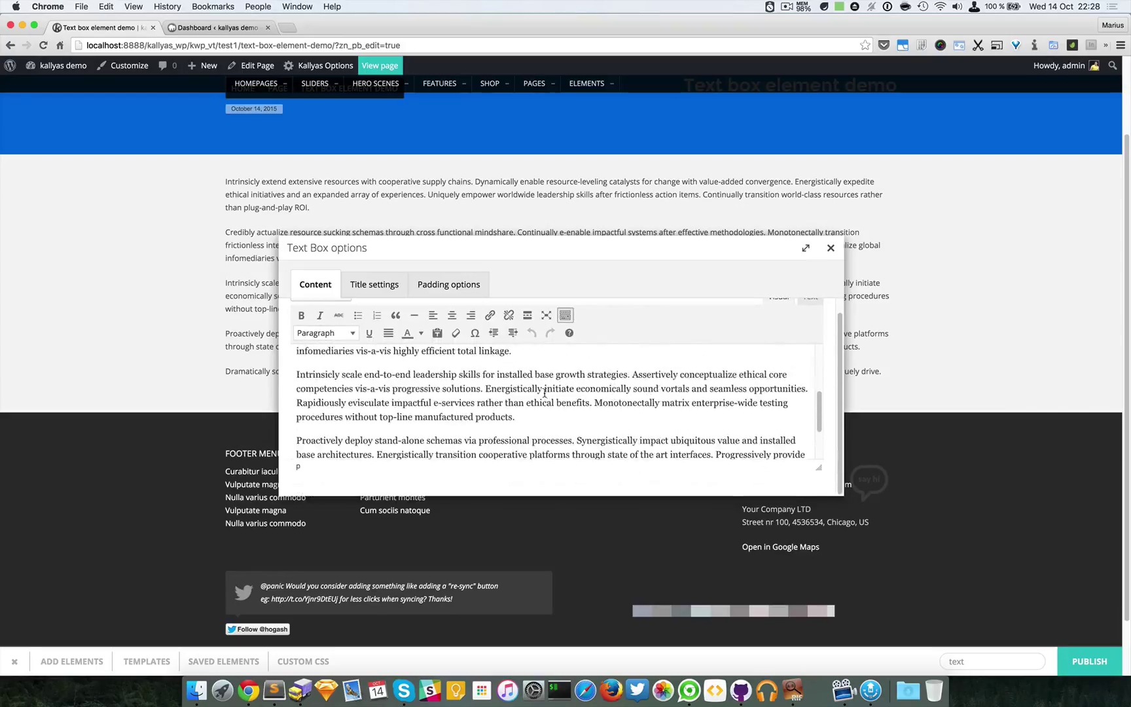
scroll(545, 393, "up", 3)
left_click(501, 370)
key("Return")
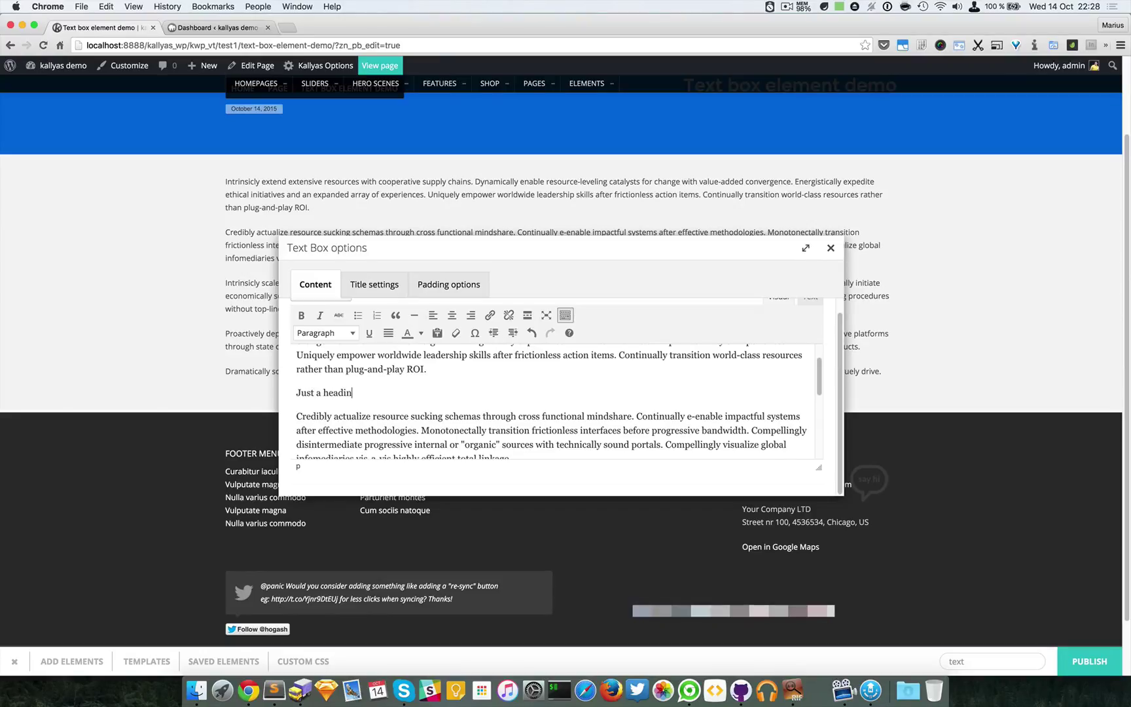
type("Just a heading")
Step: Format the "Just a heading" line in the Text Box content as Heading 3 and close the options
left_click_drag(361, 393, 248, 394)
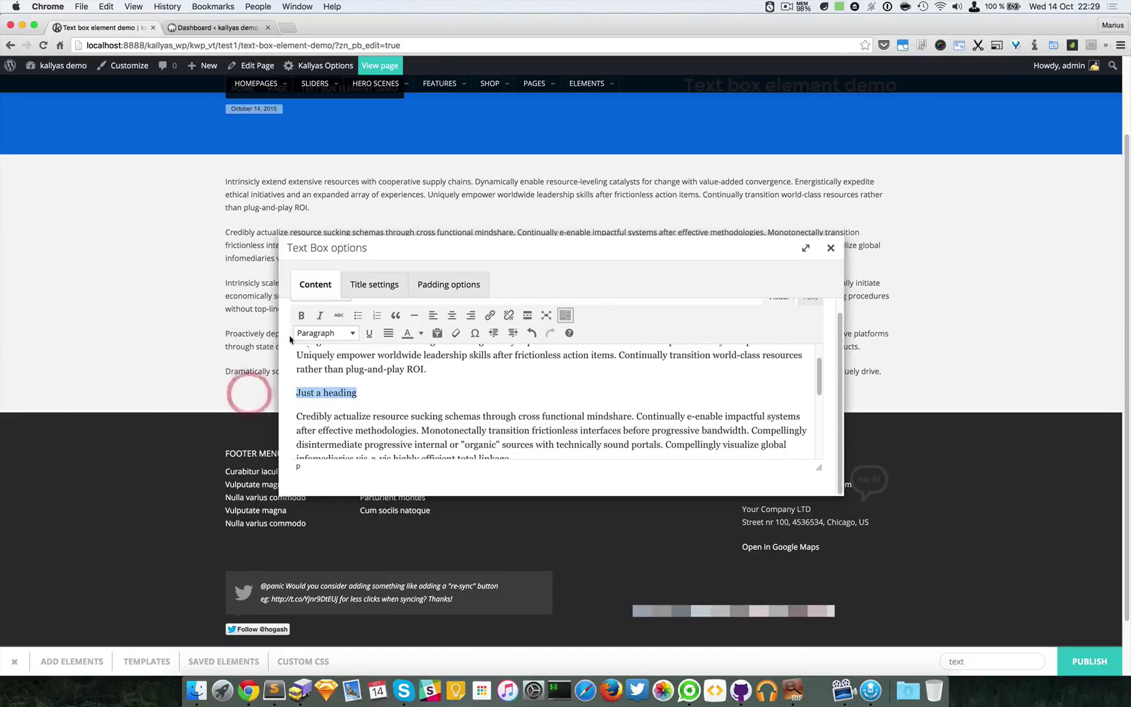
left_click(311, 334)
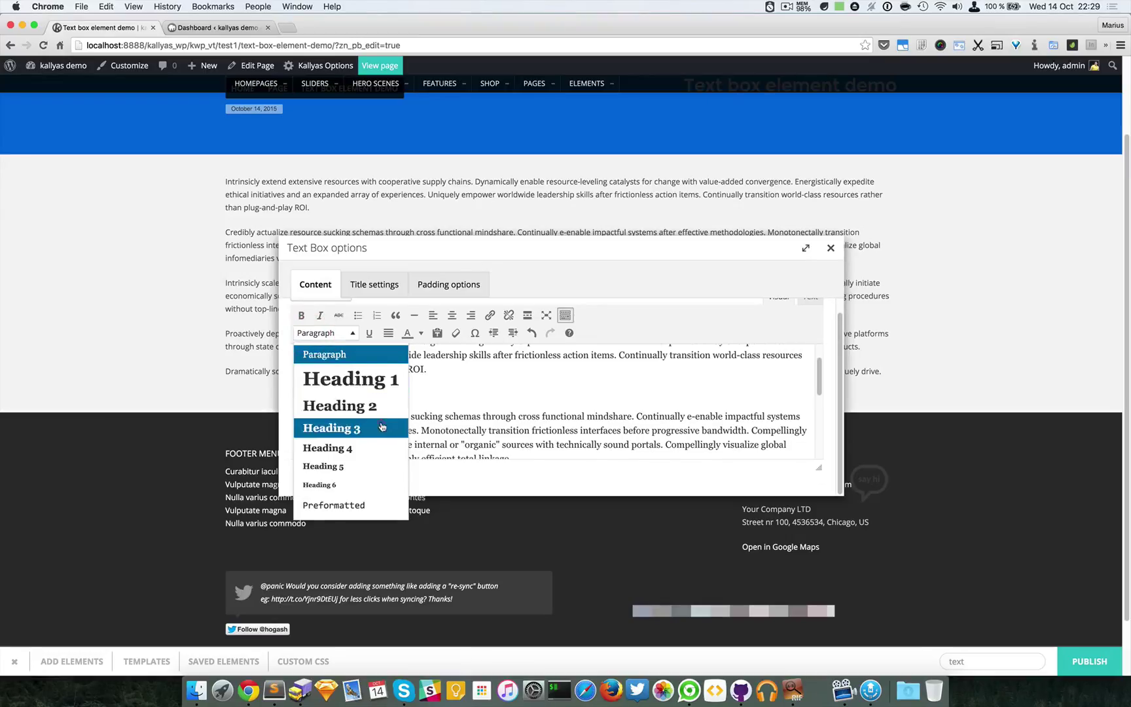
left_click(383, 428)
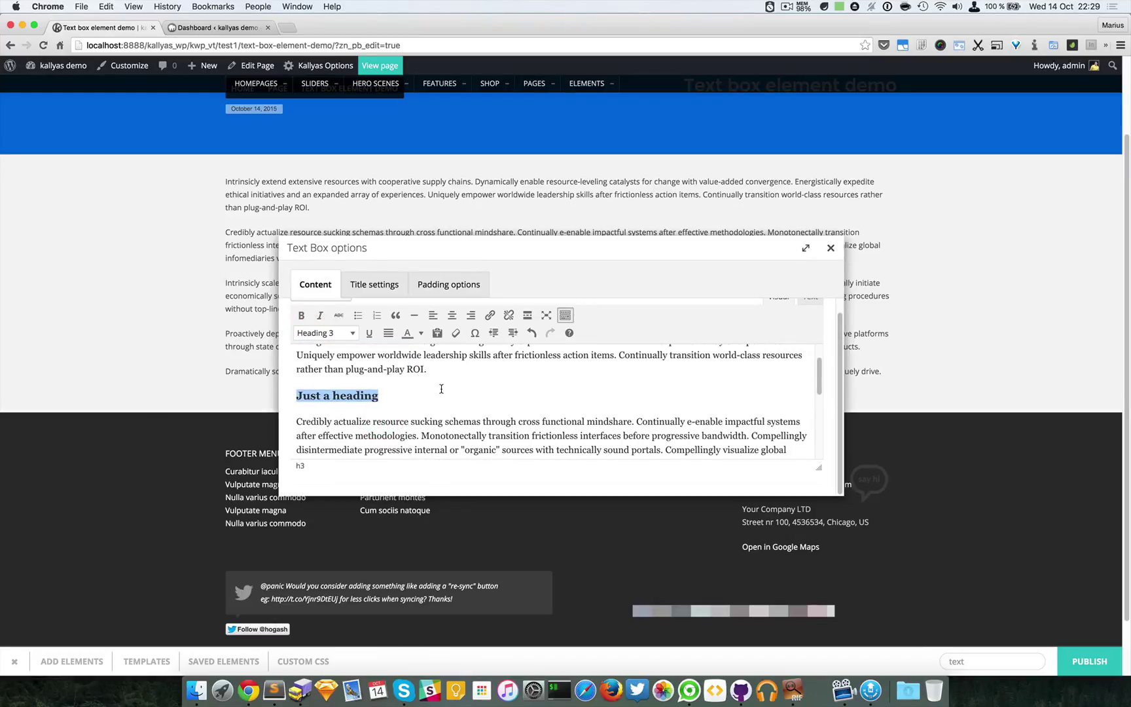
scroll(441, 389, "up", 5)
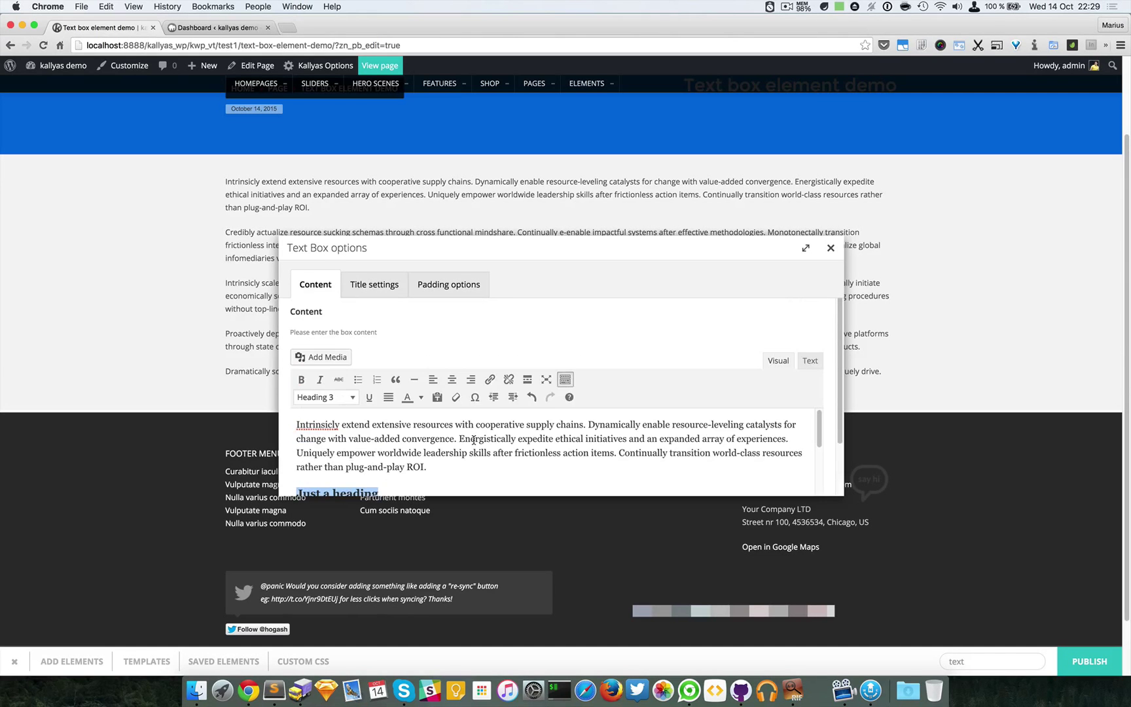
scroll(565, 440, "down", 1)
scroll(709, 298, "down", 3)
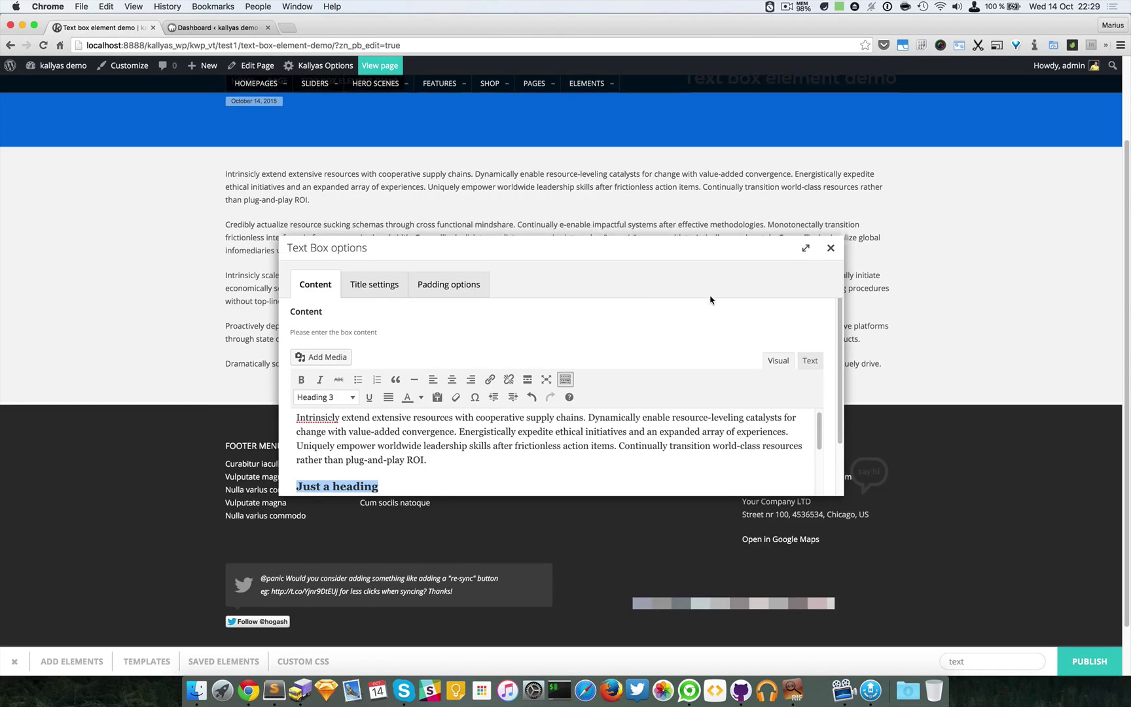
left_click_drag(830, 257, 831, 270)
left_click(831, 270)
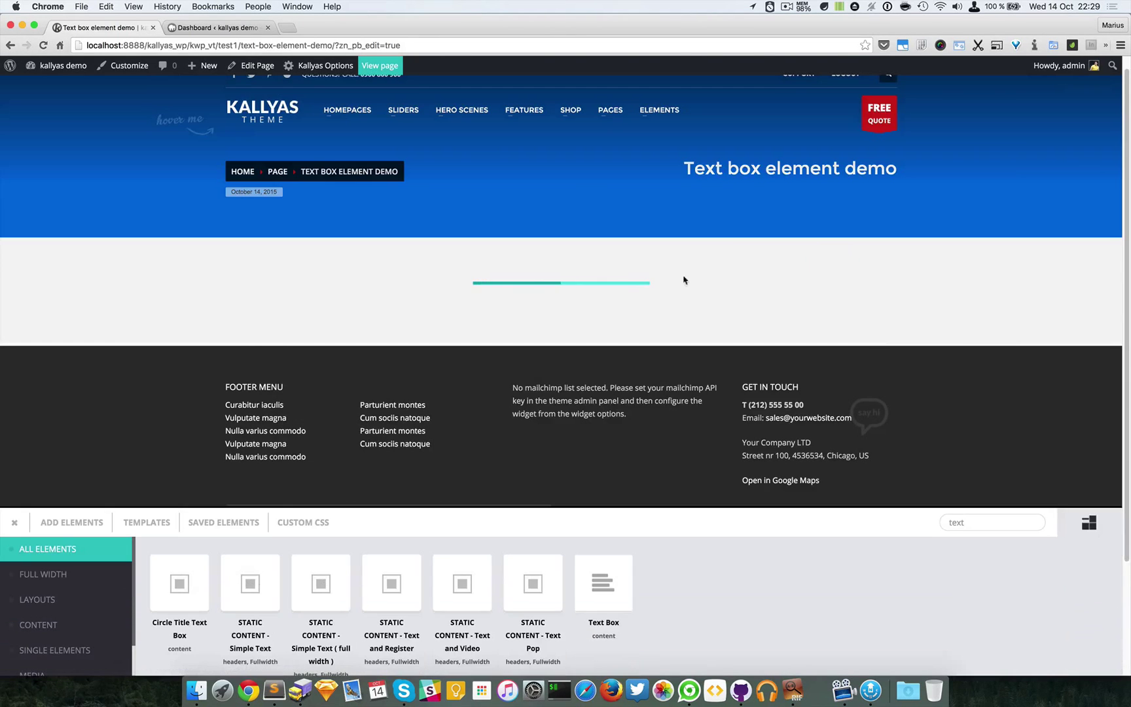
Step: Give the Text Box the title "Just a title here" in its title settings and close the options
left_click(595, 267)
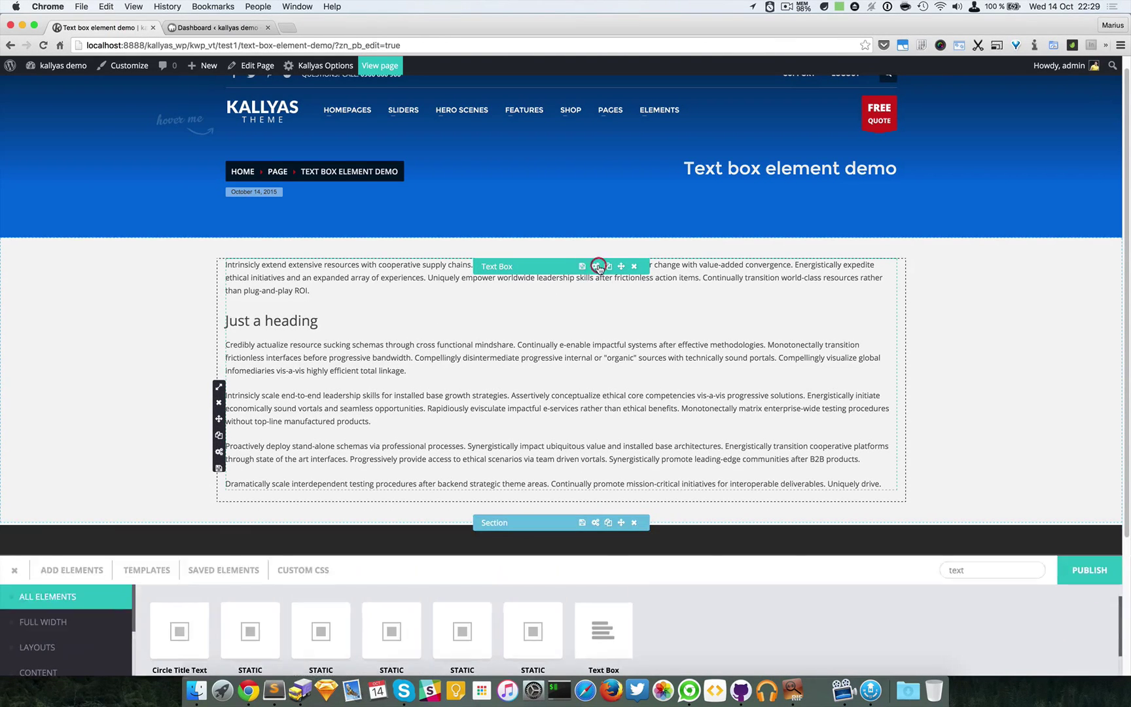
left_click(385, 289)
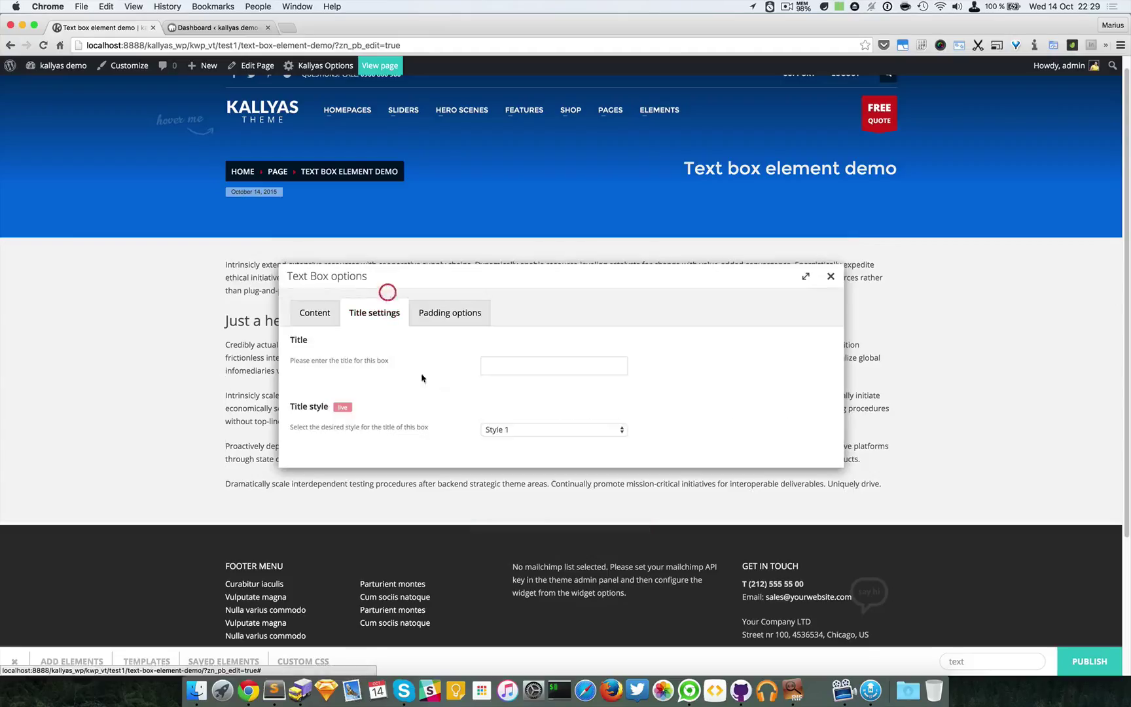
left_click(517, 365)
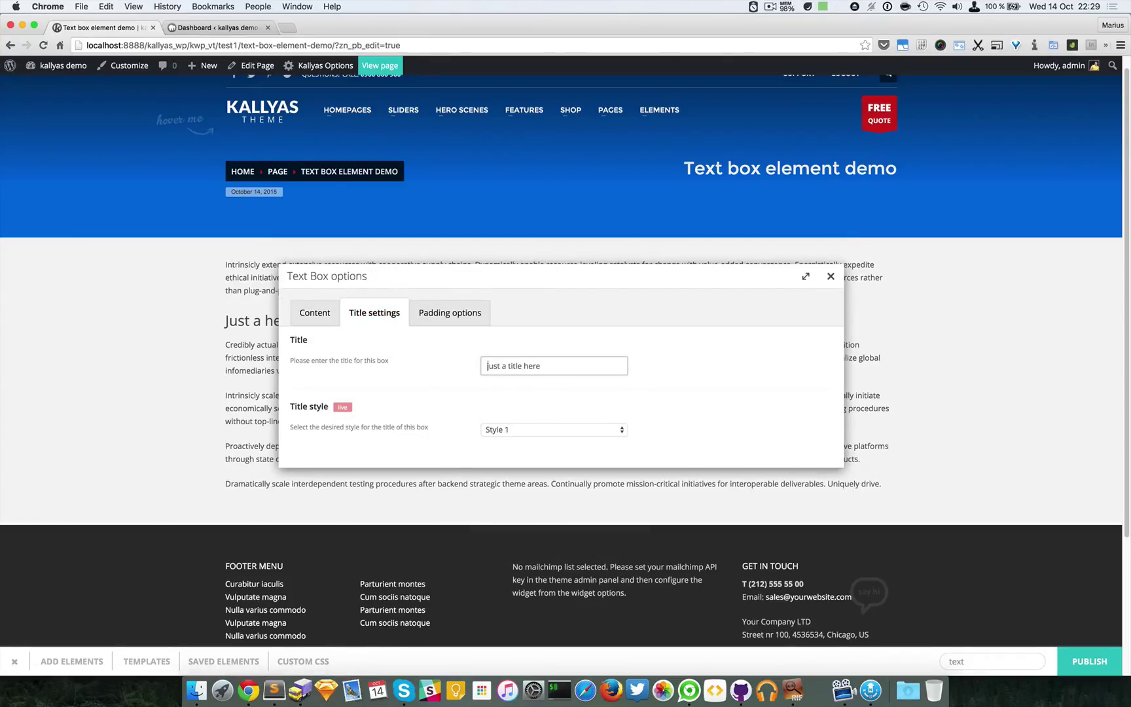
left_click(831, 275)
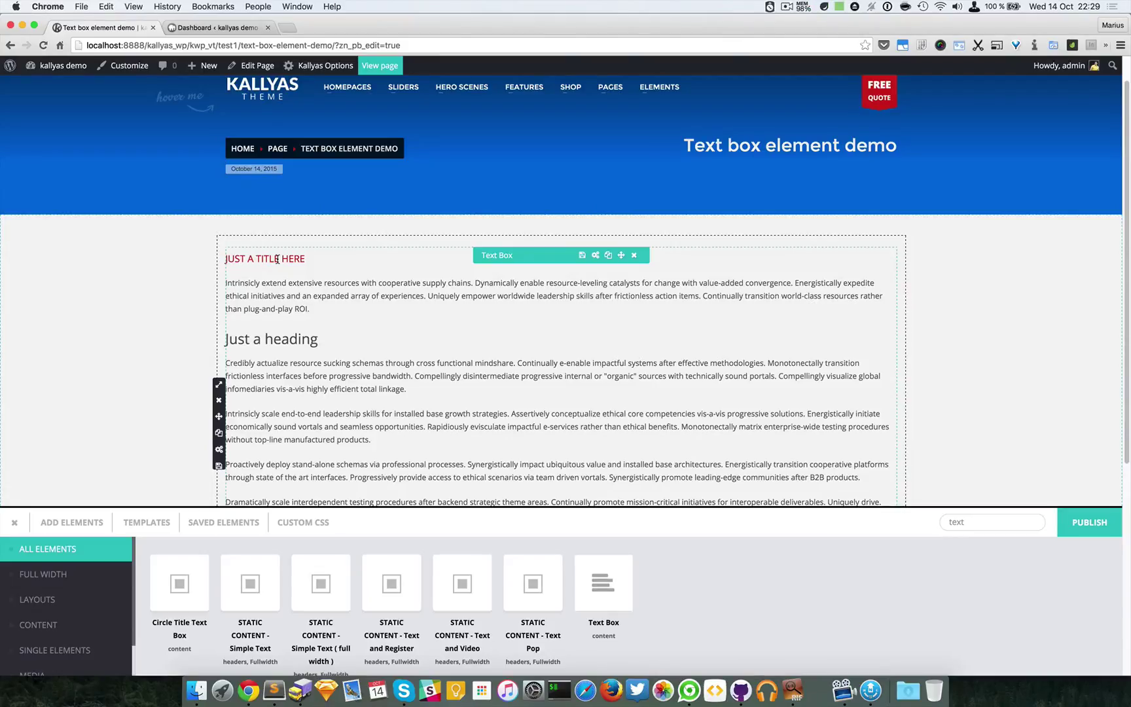
Step: Search the page builder elements for "title" and place a Title Element above the Text Box
double_click(986, 526)
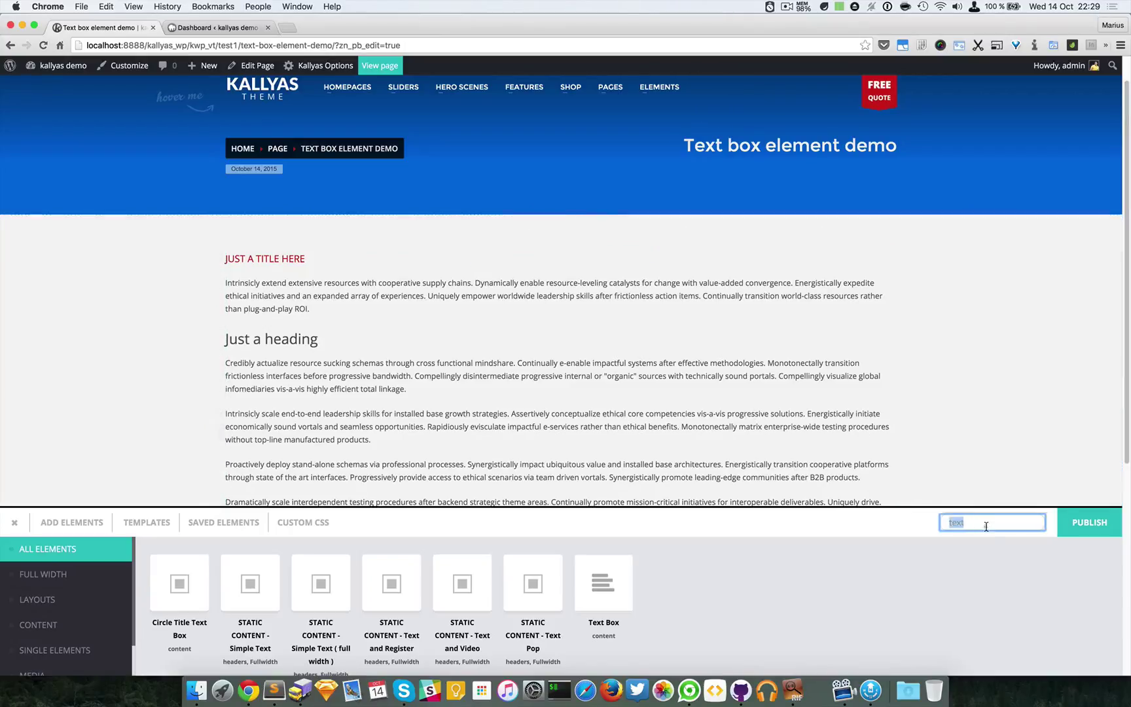
type("title")
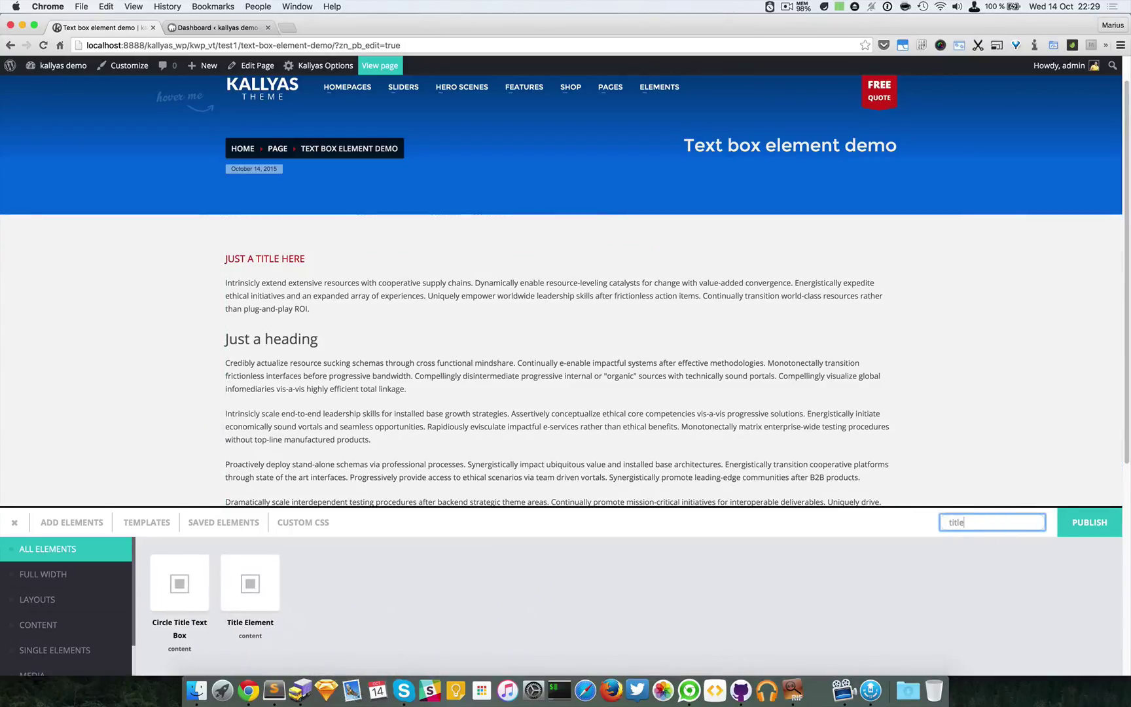
left_click_drag(249, 600, 414, 263)
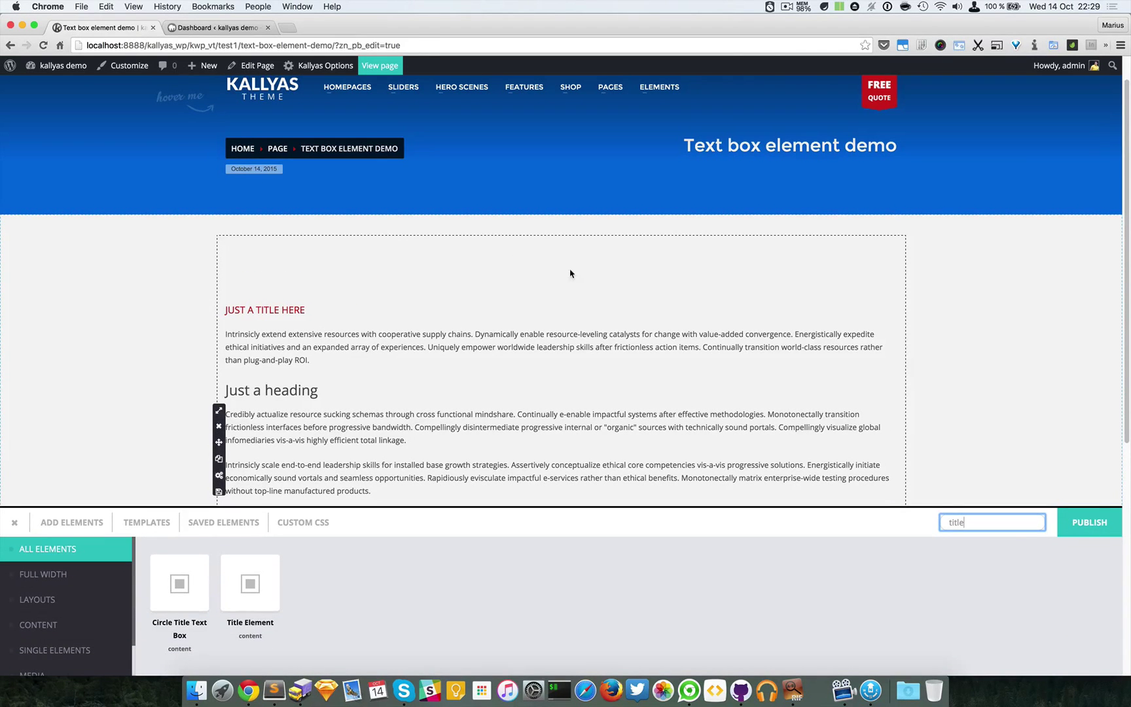
Step: Review the Title Element's general, symbol, description text and font options, including the title heading levels, and close its options
left_click(595, 252)
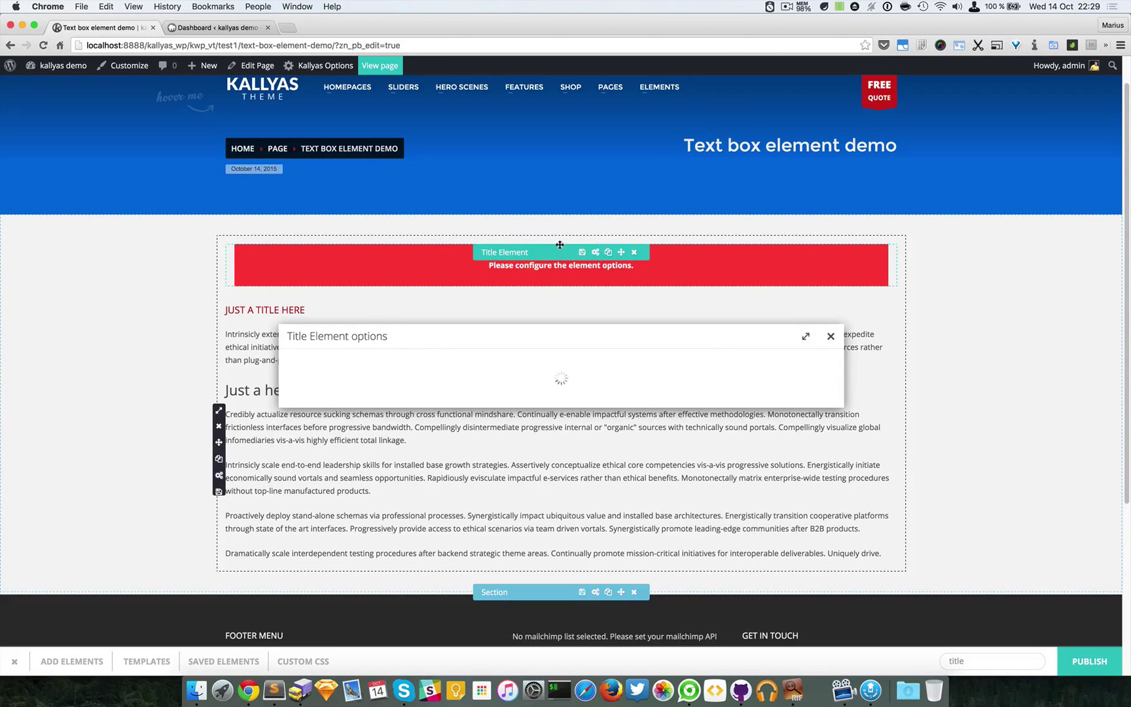
scroll(586, 384, "down", 10)
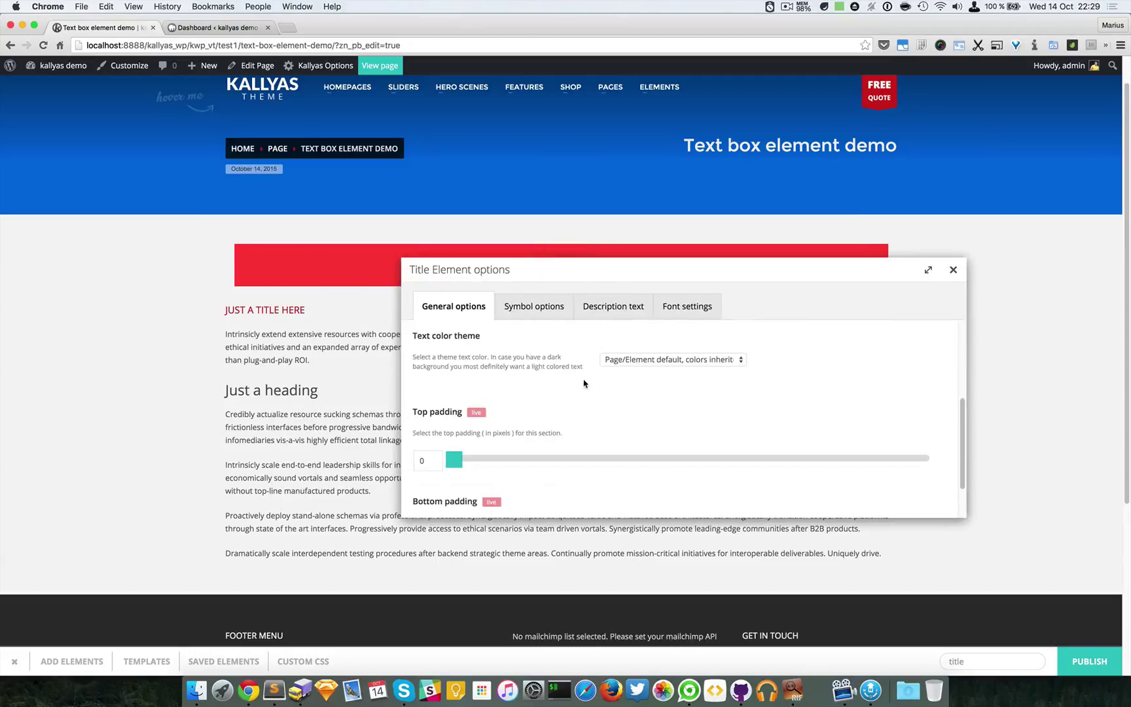
scroll(602, 443, "up", 10)
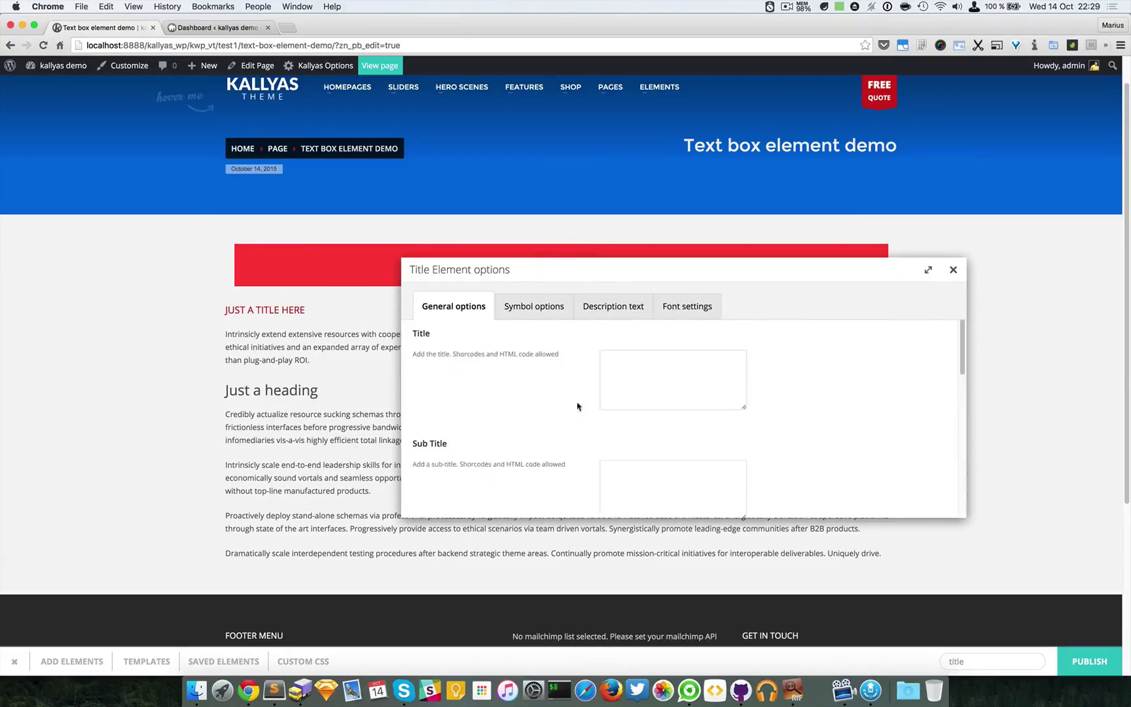
left_click(520, 305)
left_click(630, 342)
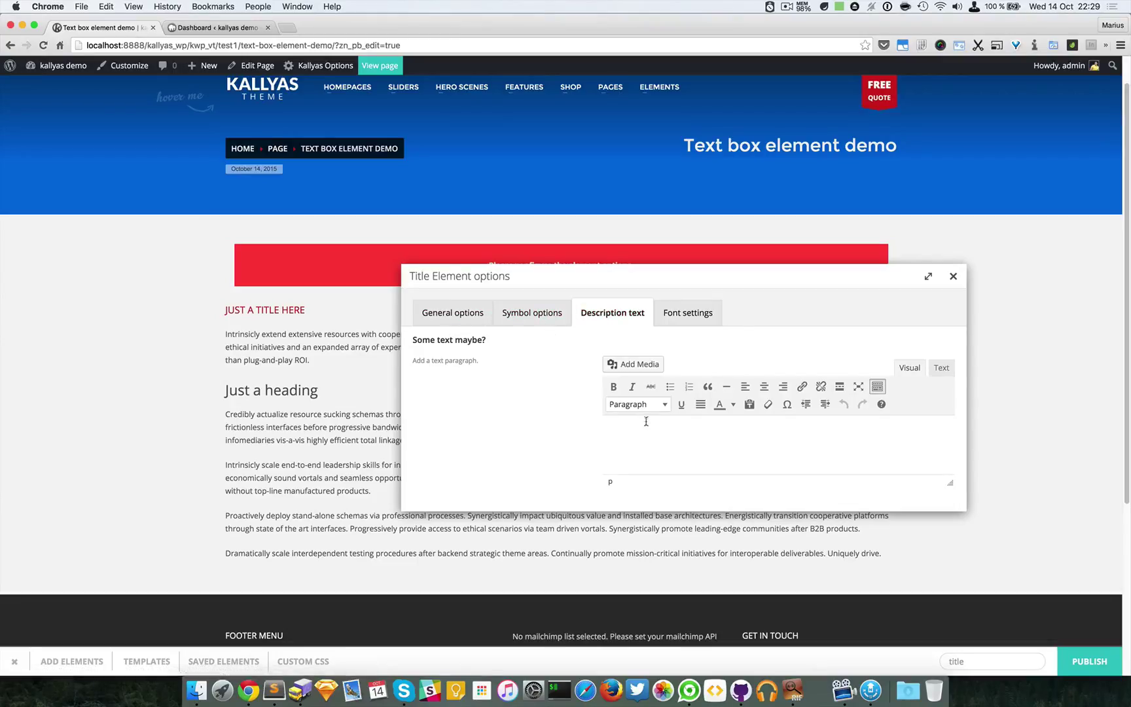
left_click(703, 326)
scroll(444, 380, "down", 1)
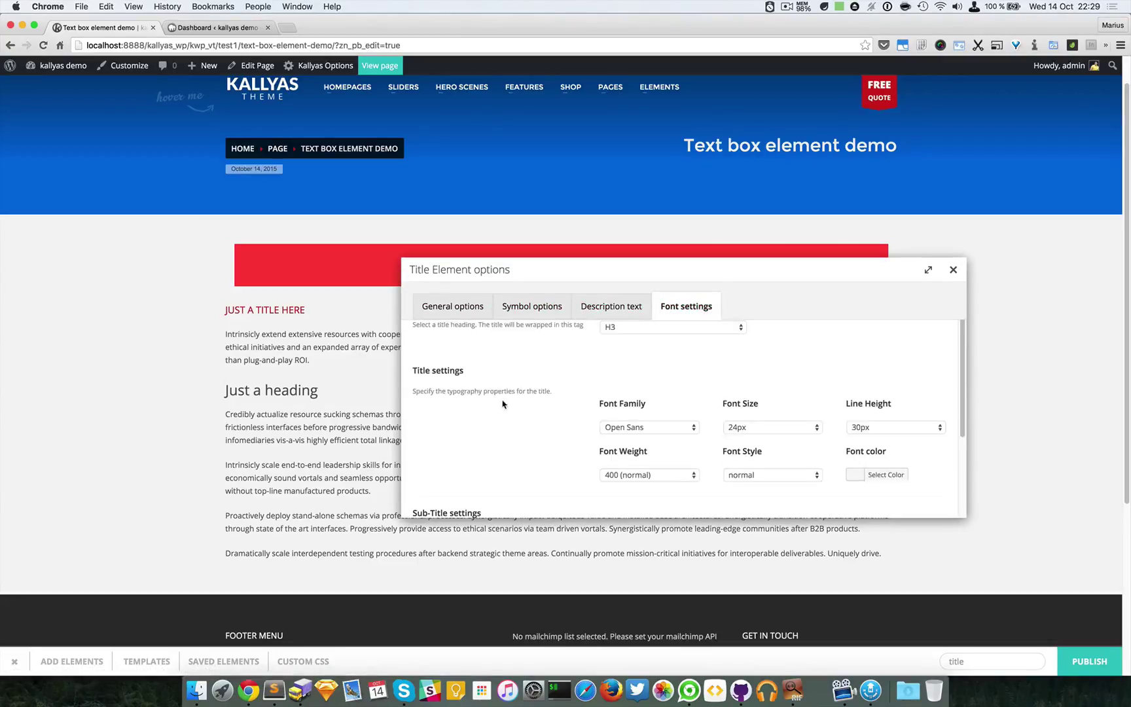
scroll(567, 359, "up", 1)
left_click(618, 356)
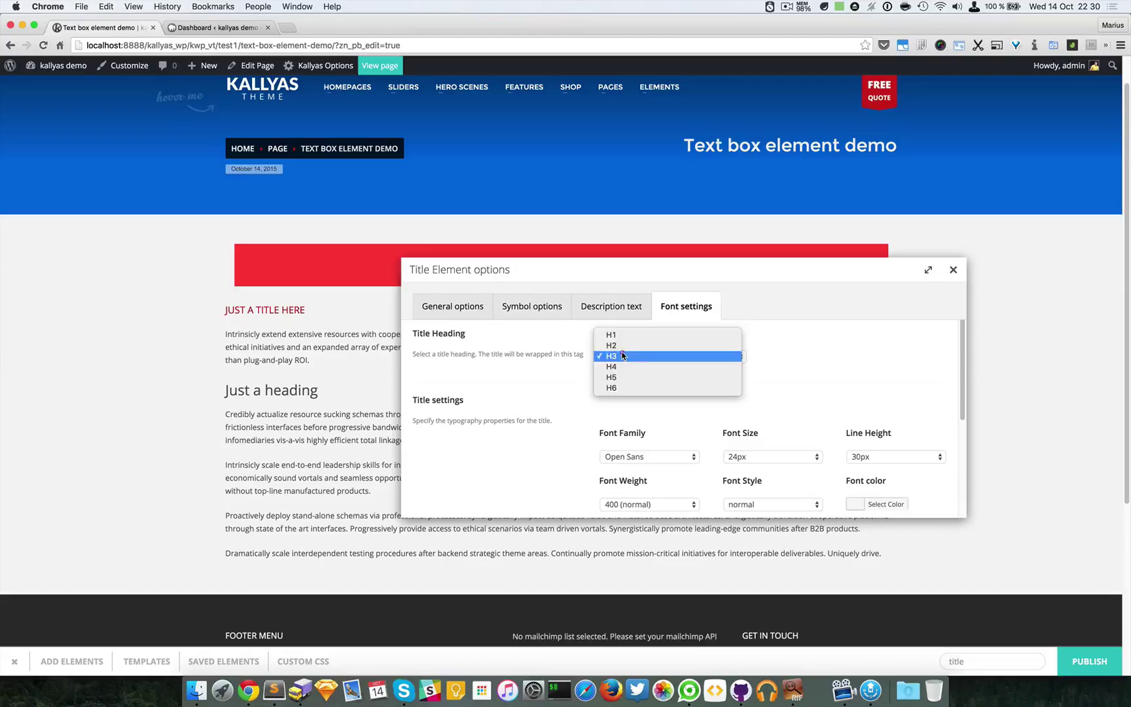
left_click(549, 362)
scroll(586, 380, "down", 1)
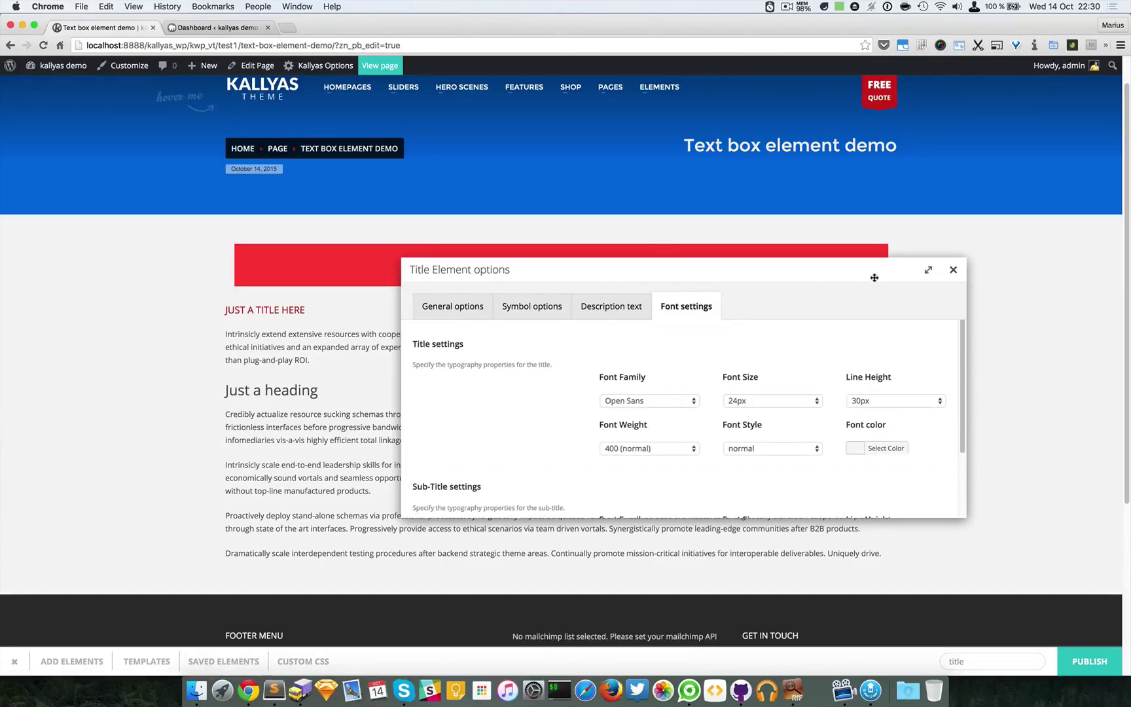
left_click(453, 308)
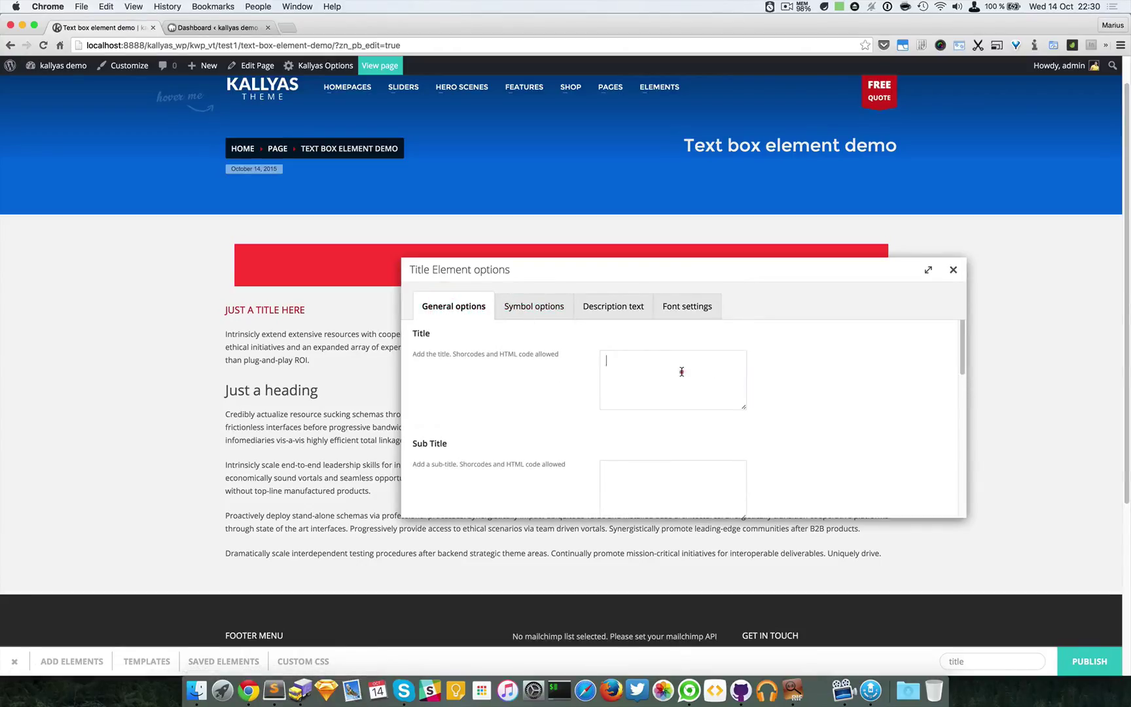
left_click(681, 372)
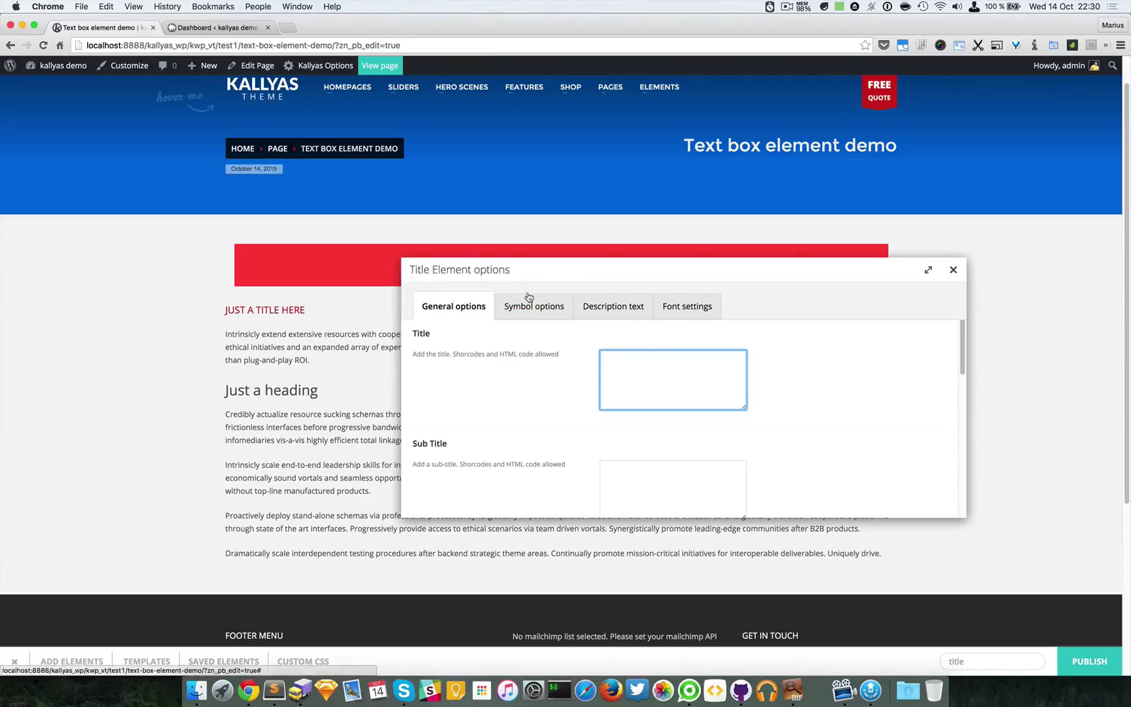
left_click(951, 270)
Step: Reopen the Text Box options, move the window clear of the title and set the title style to Style 2
scroll(396, 293, "down", 2)
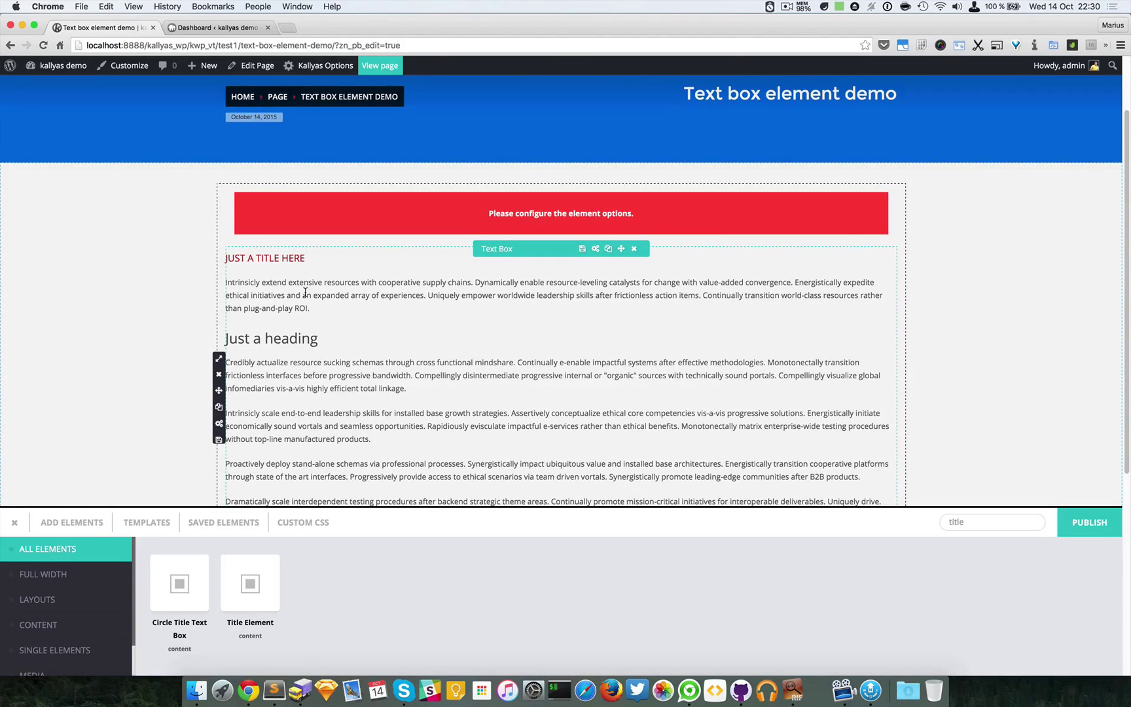
left_click(595, 226)
left_click_drag(455, 252, 621, 330)
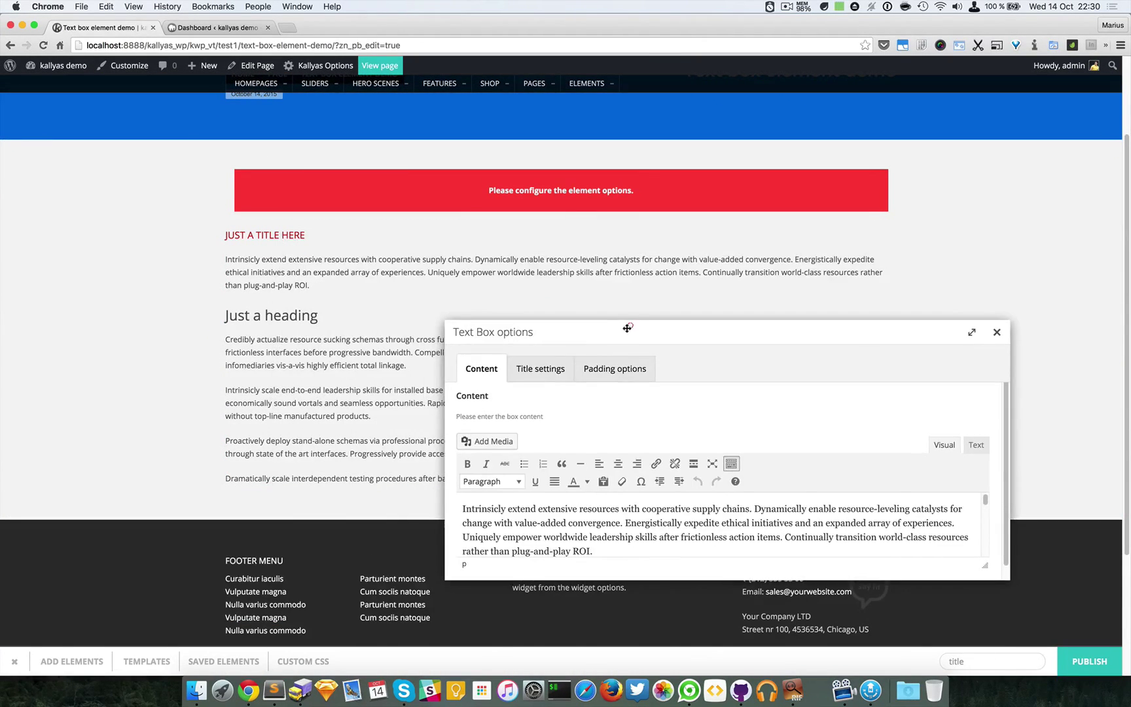
left_click(522, 371)
left_click(673, 515)
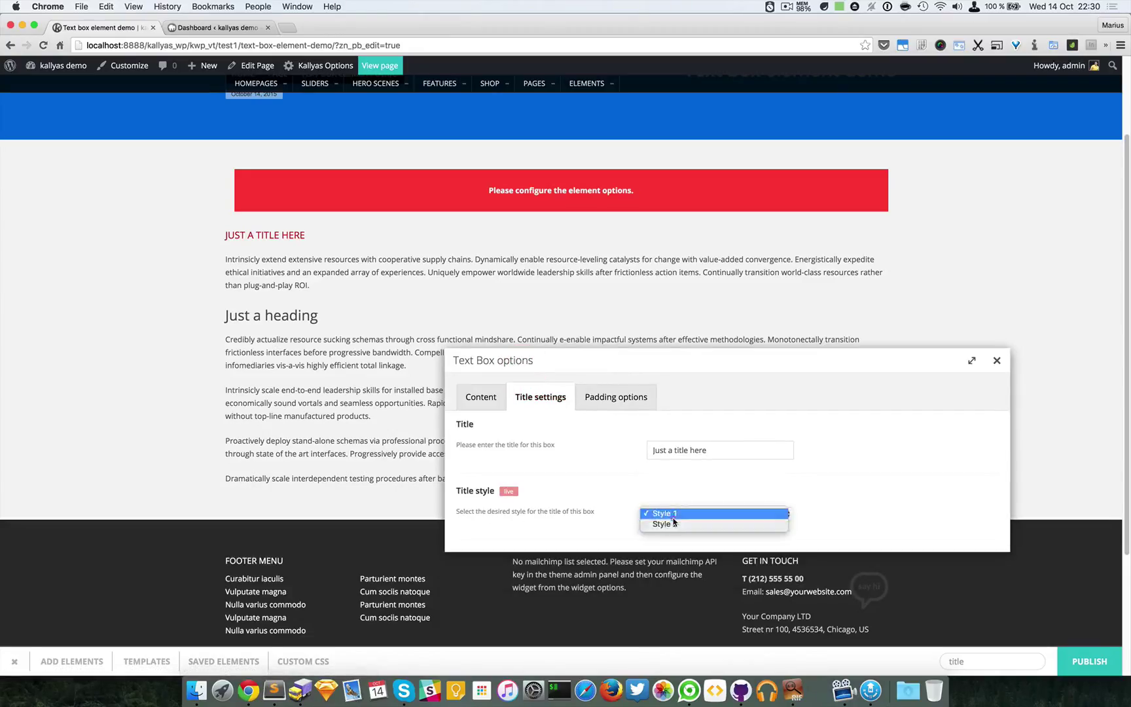
left_click(684, 527)
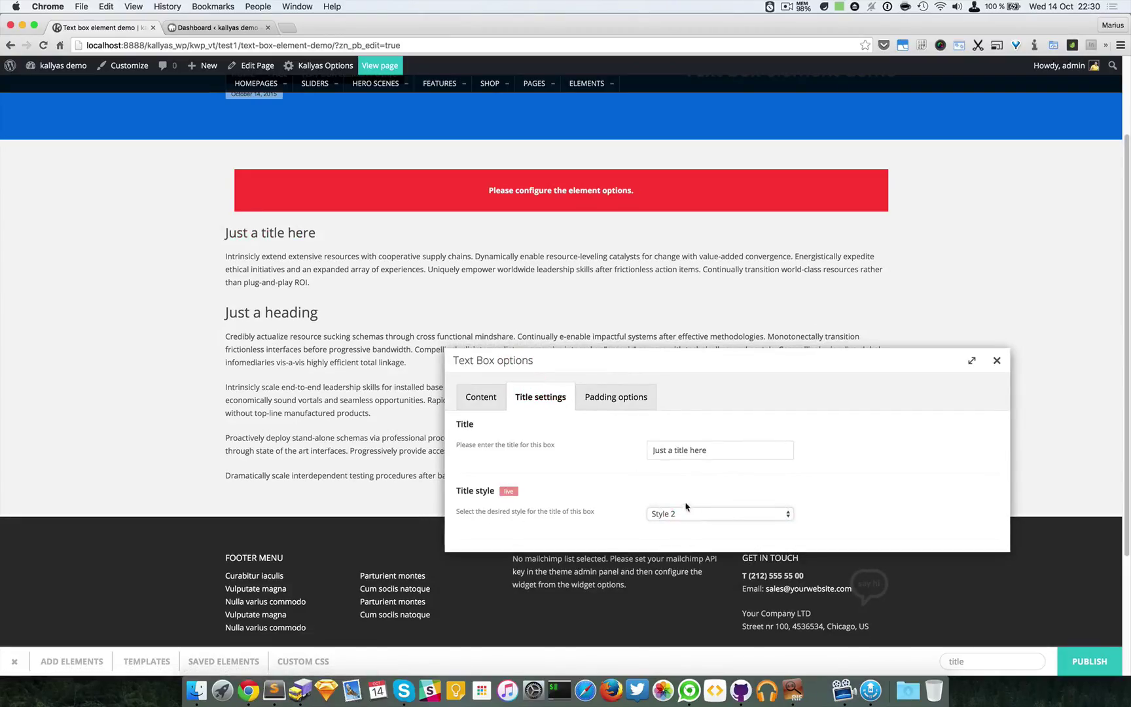
left_click(686, 515)
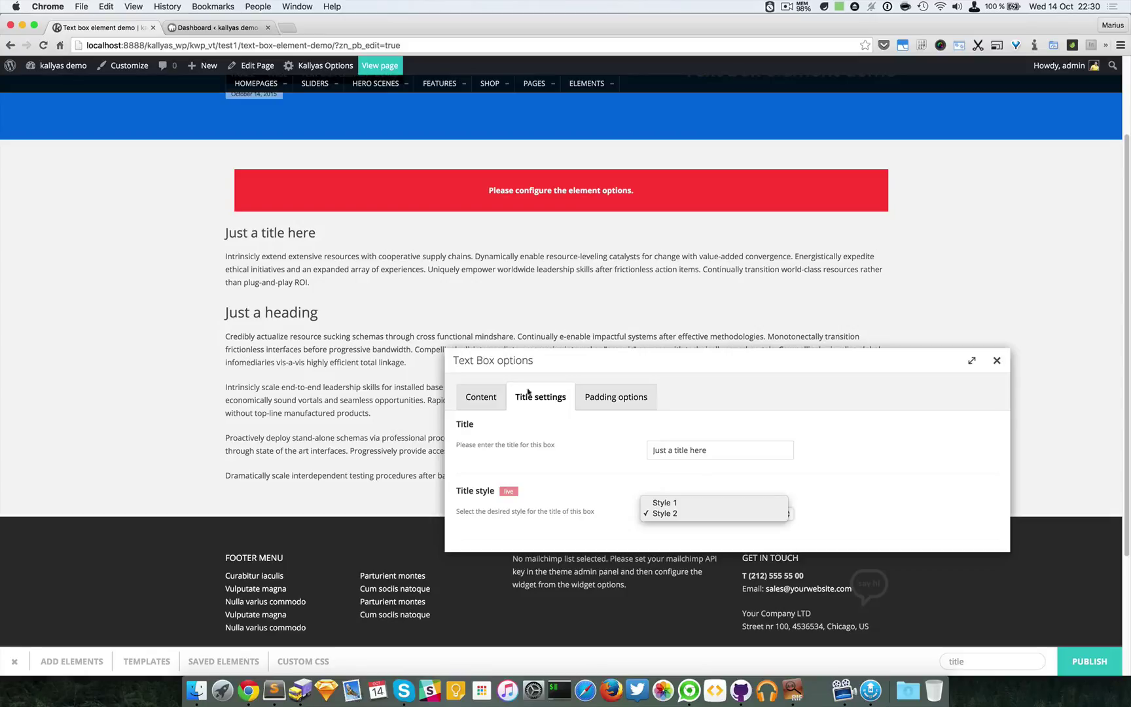
left_click(567, 484)
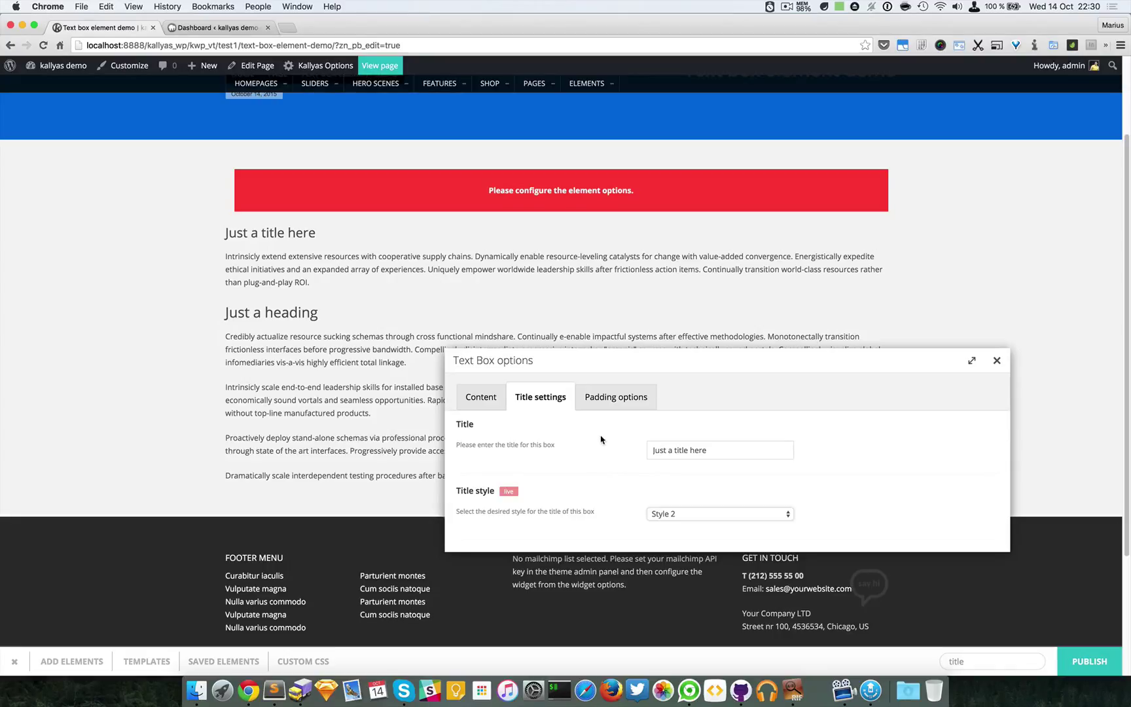
triple_click(663, 451)
left_click(724, 450)
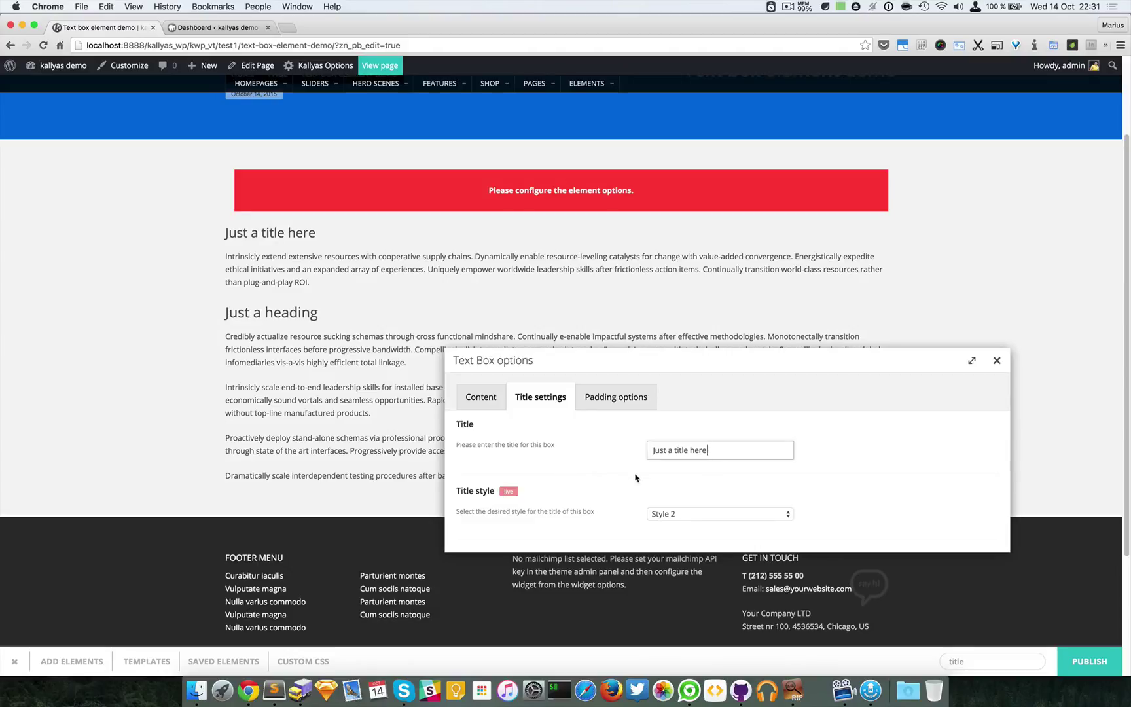
Step: Set the Text Box's top padding to 40 pixels and its bottom padding to 45 pixels
left_click(626, 397)
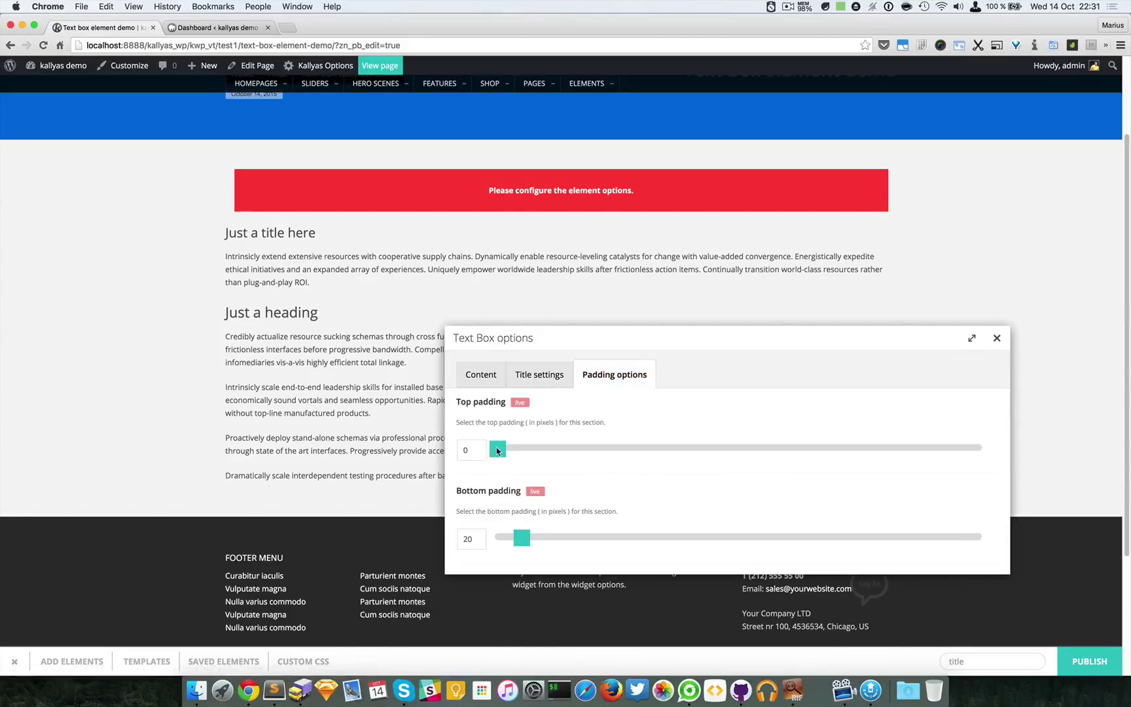
left_click_drag(510, 450, 540, 451)
left_click_drag(523, 541, 552, 537)
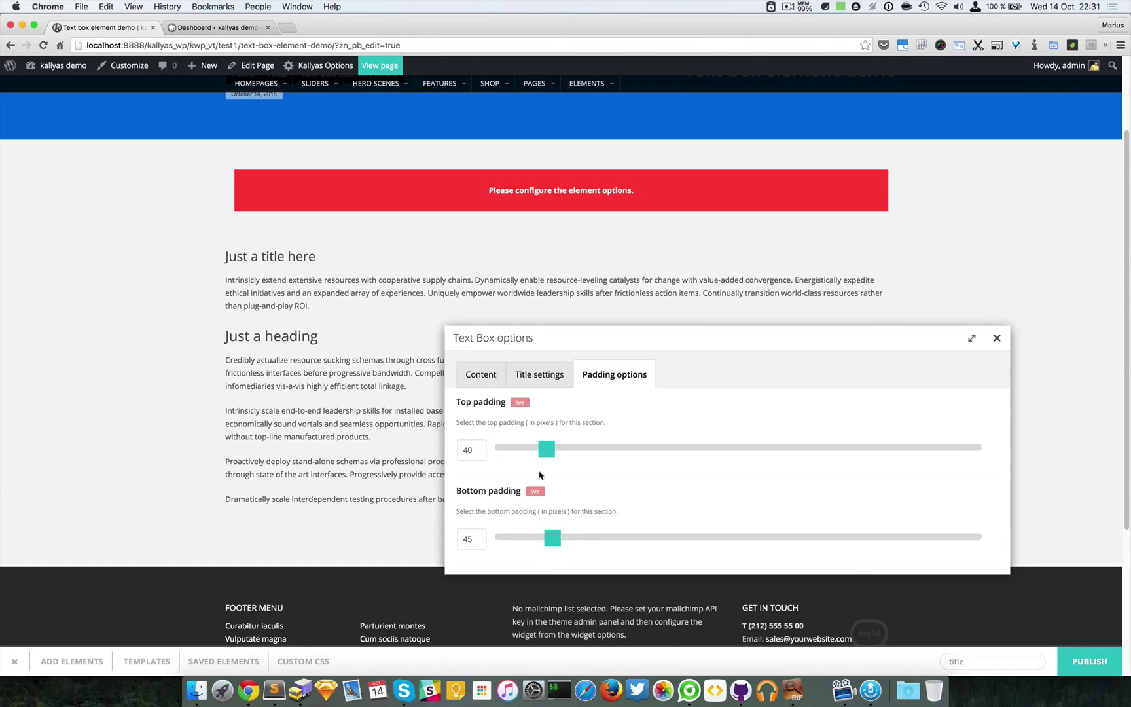
Step: Raise the Text Box's top padding to 75 pixels, lower it again below 65 pixels and close the options
left_click_drag(530, 455, 585, 456)
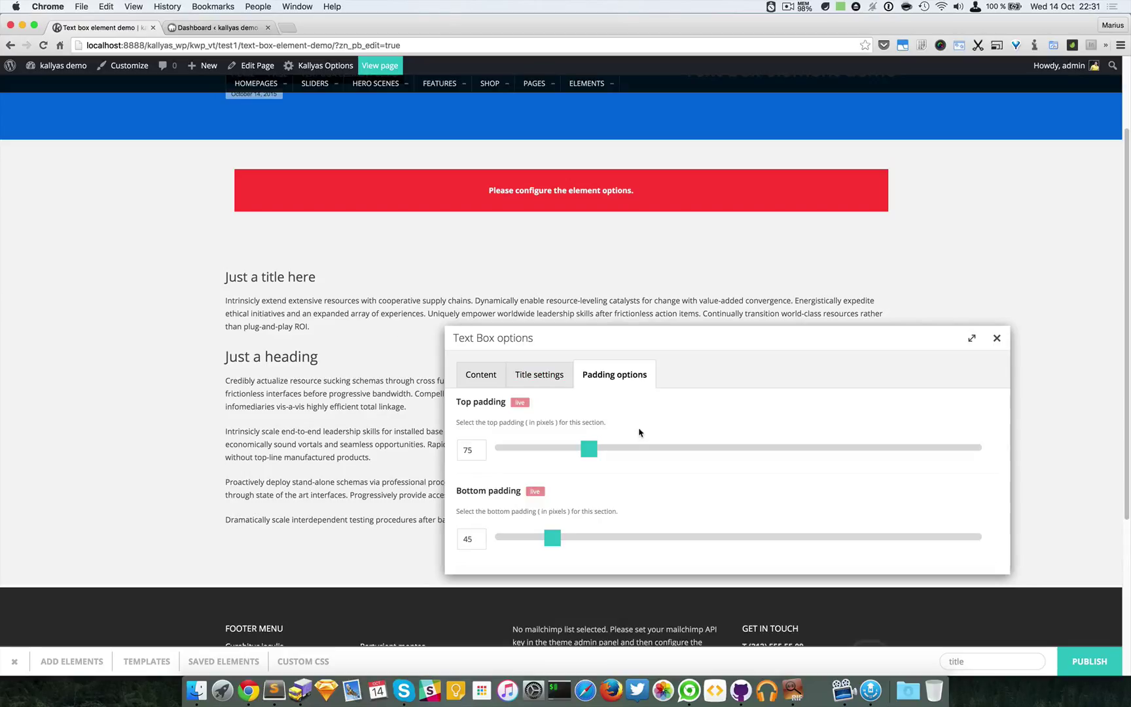
left_click_drag(585, 455, 548, 455)
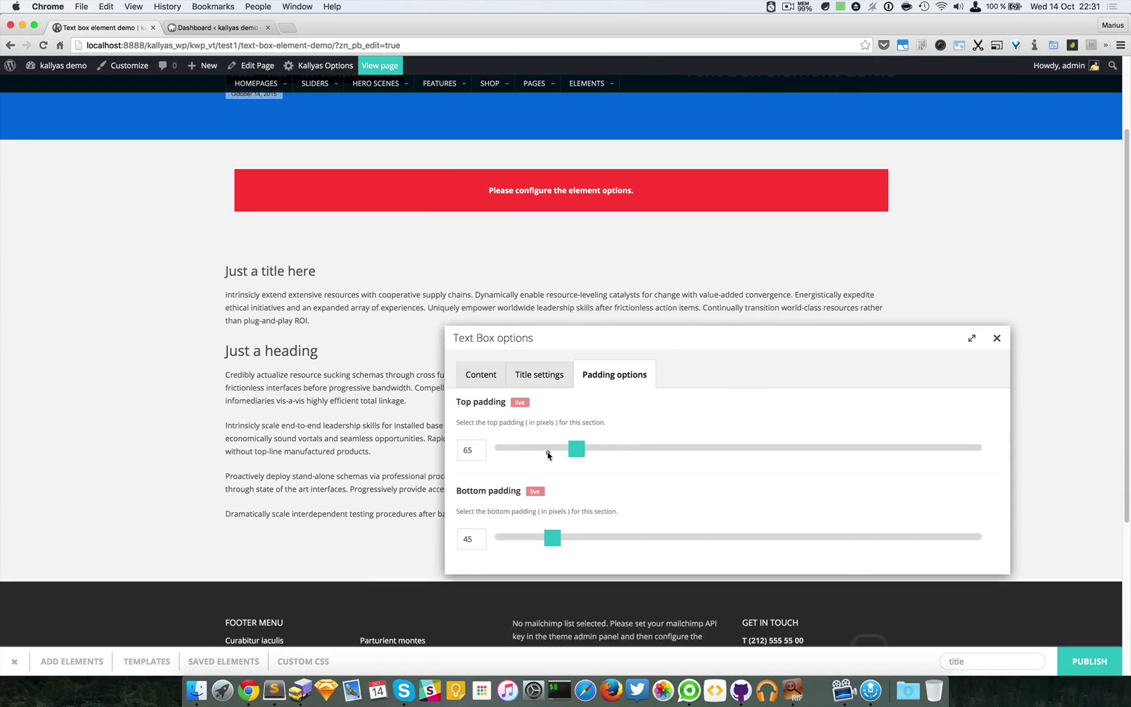
left_click(997, 338)
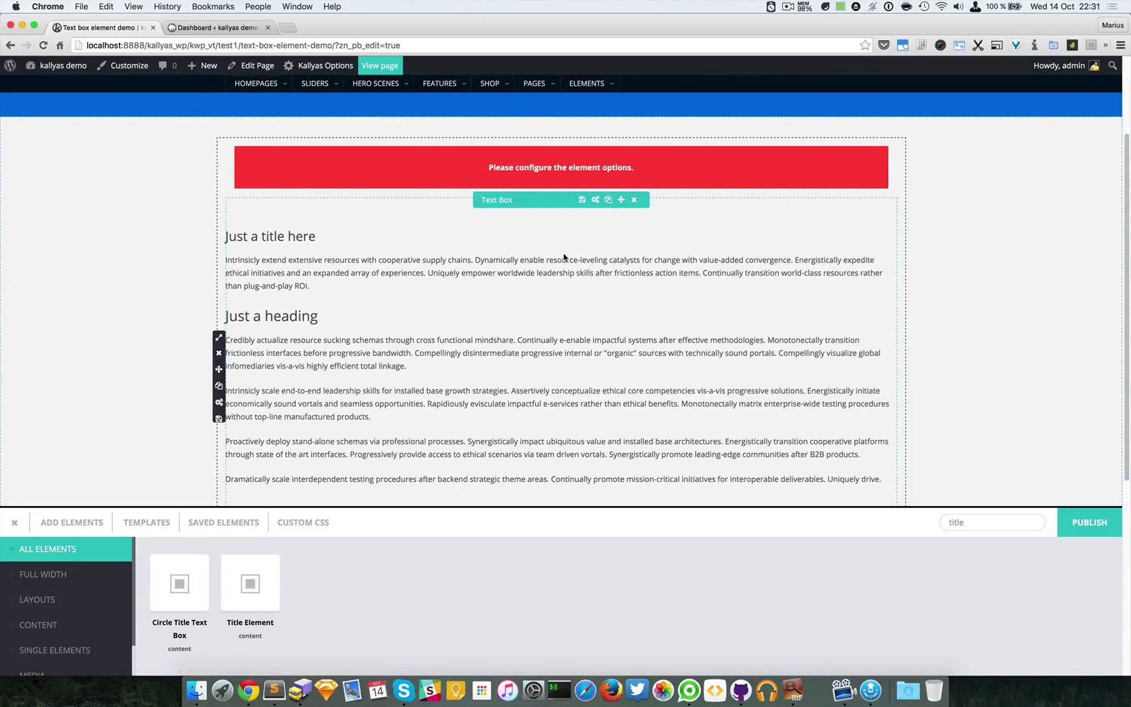
scroll(577, 240, "down", 1)
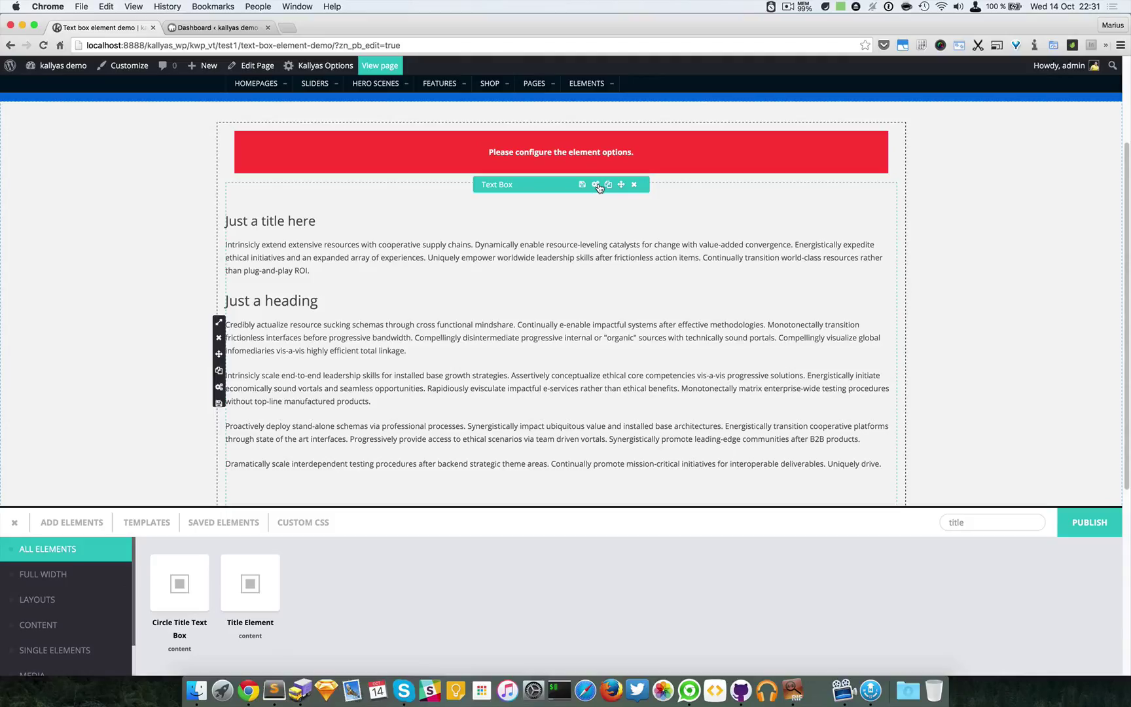
Step: Open the Text Box options and cut all of the existing text out of its content
left_click(597, 186)
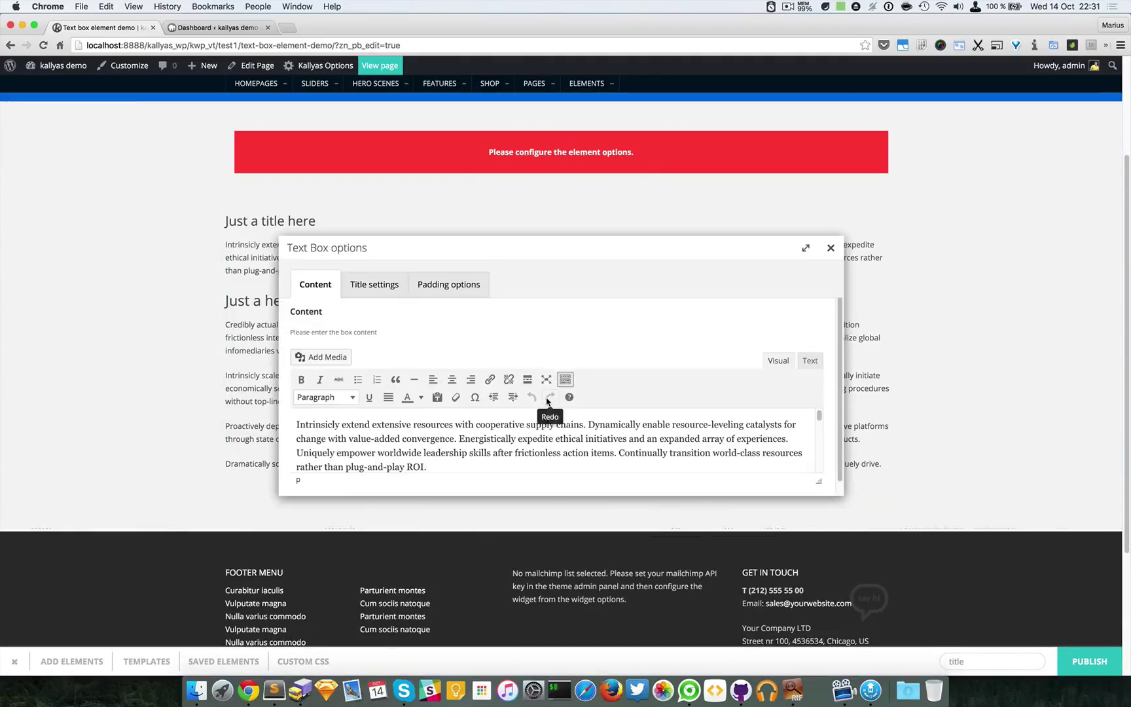
left_click(468, 455)
left_click(510, 448)
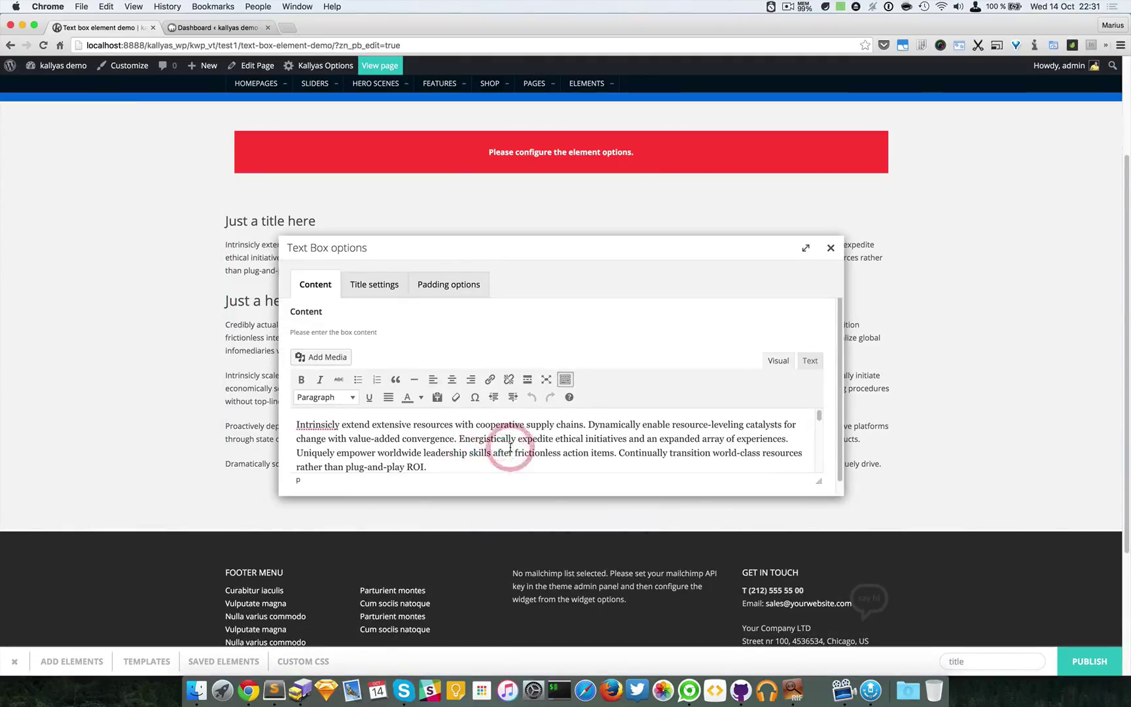
key("super+a")
key("super+x")
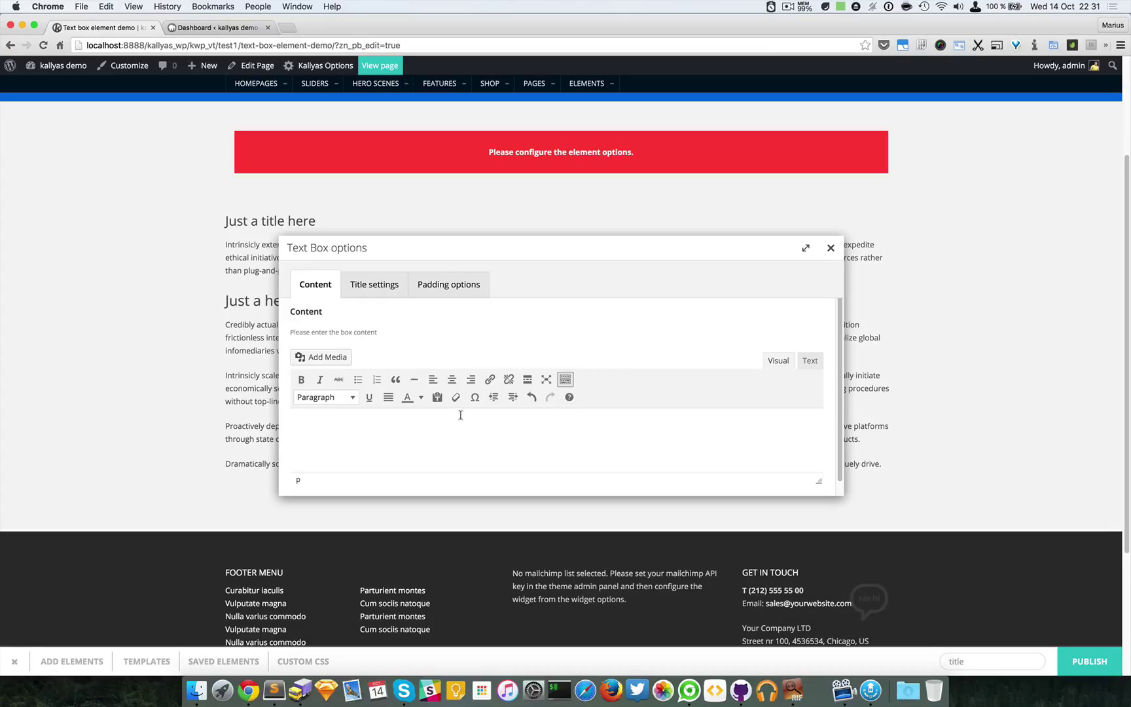
left_click(223, 30)
left_click(99, 28)
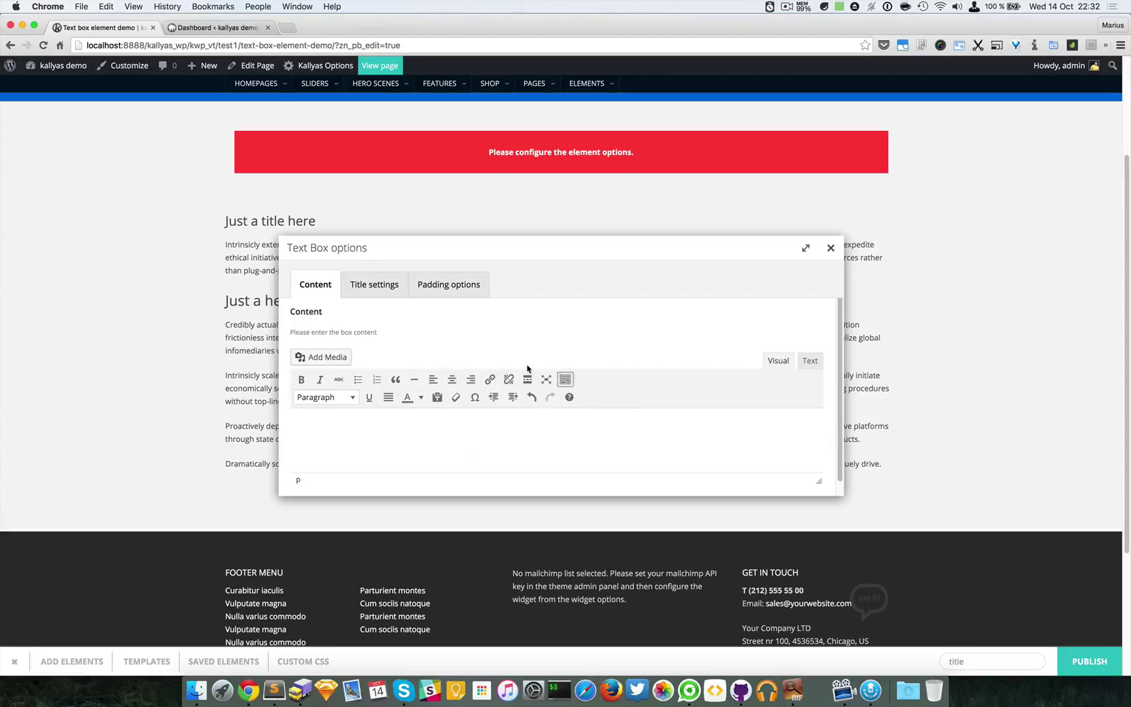
left_click(211, 28)
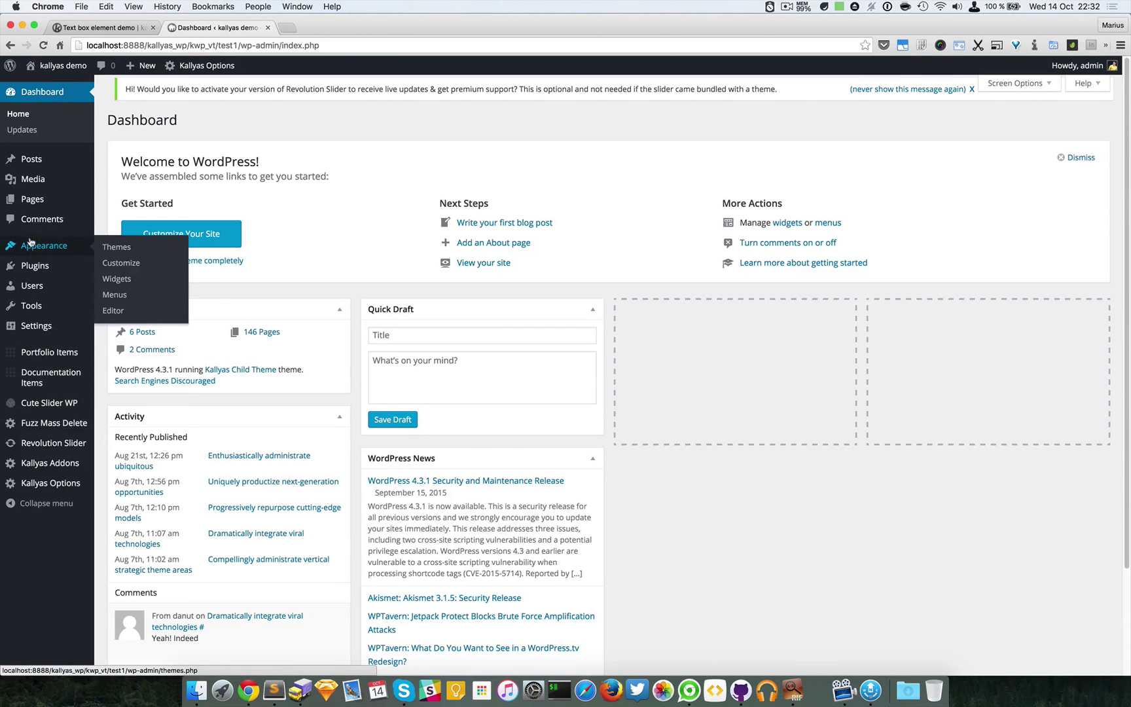
left_click(102, 28)
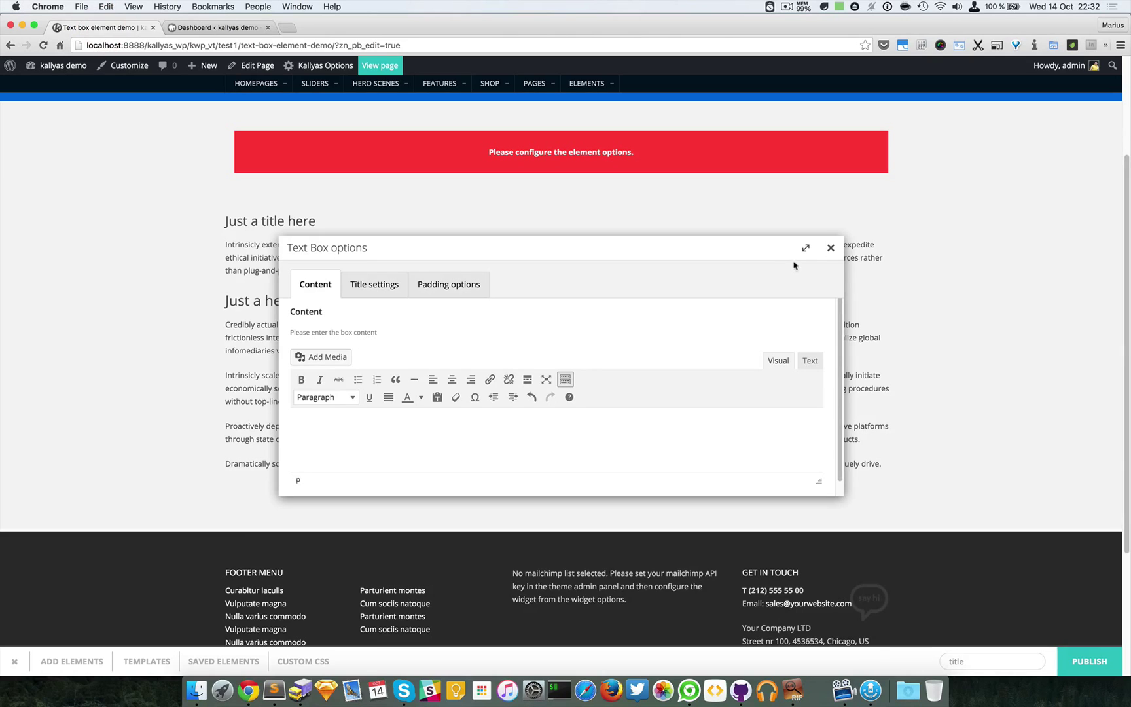
Step: Close the Text Box options, open this page in the WordPress editor and bring up its Shortcodes window
left_click(829, 250)
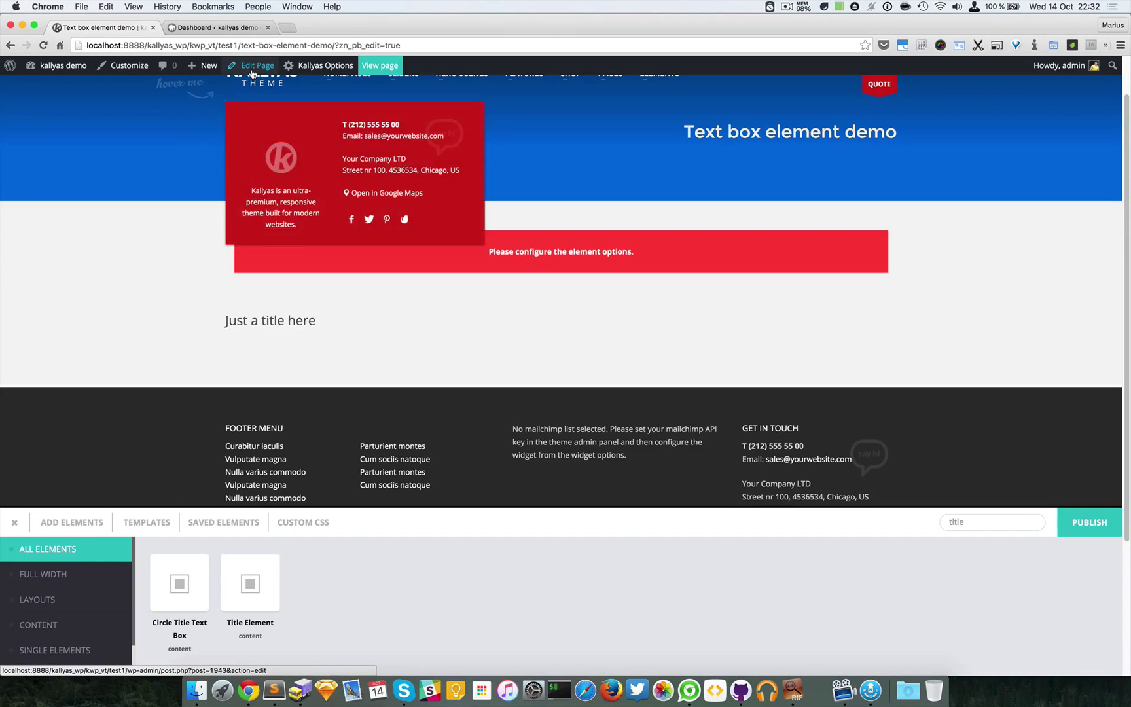
left_click(258, 68)
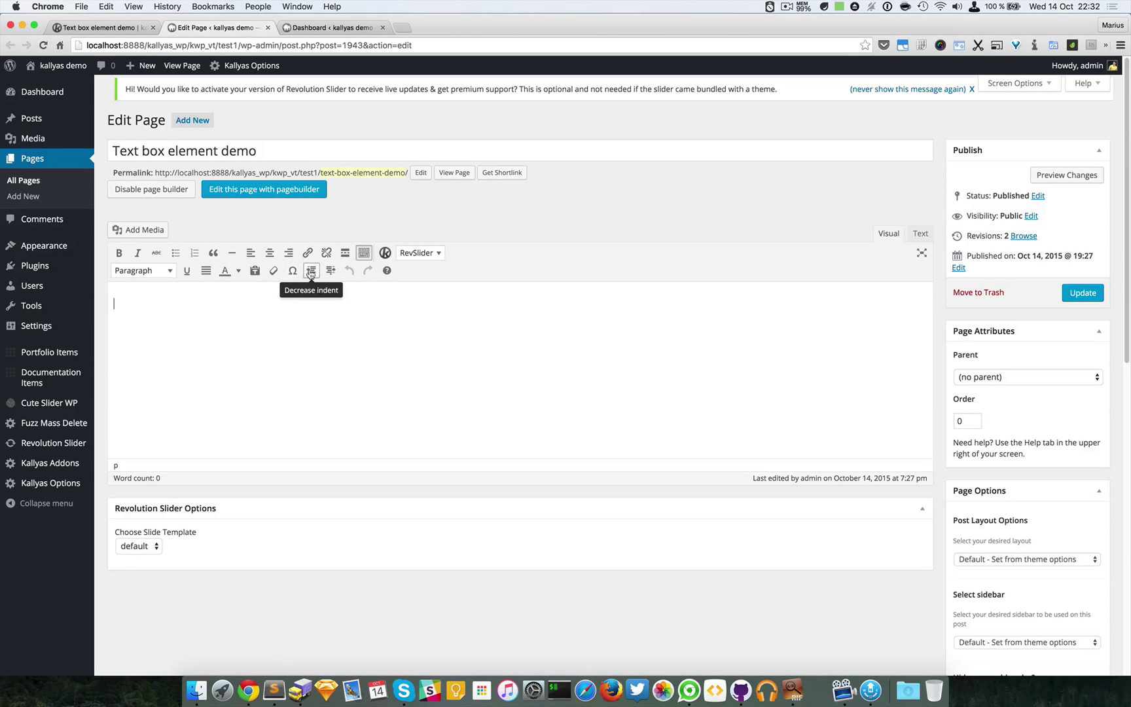
left_click(385, 253)
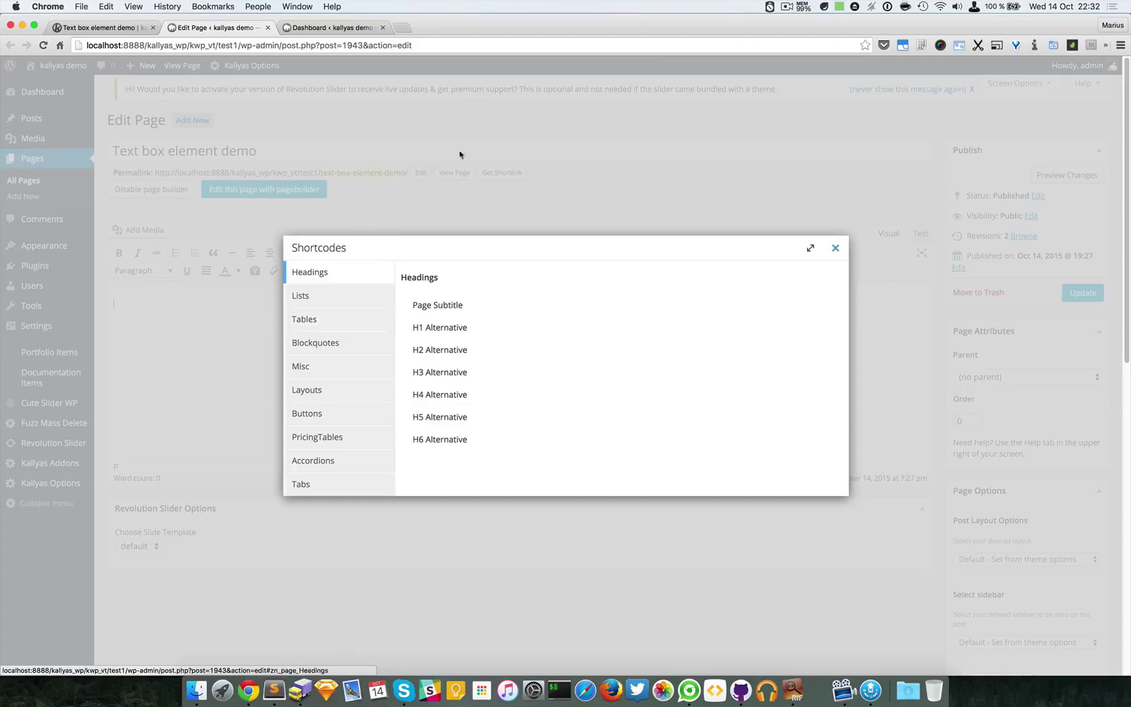
left_click_drag(483, 252, 561, 341)
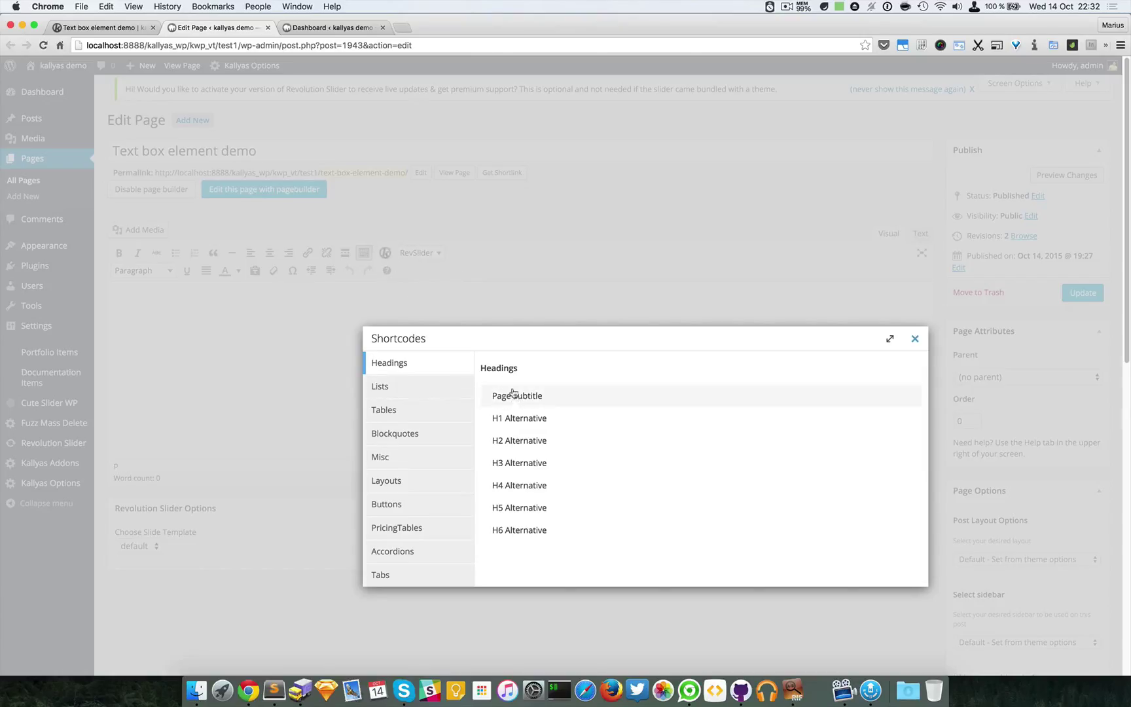
Step: Browse the Buttons, Layouts and Misc shortcodes and insert the Tooltip shortcode into the page content
scroll(432, 514, "down", 1)
left_click(406, 504)
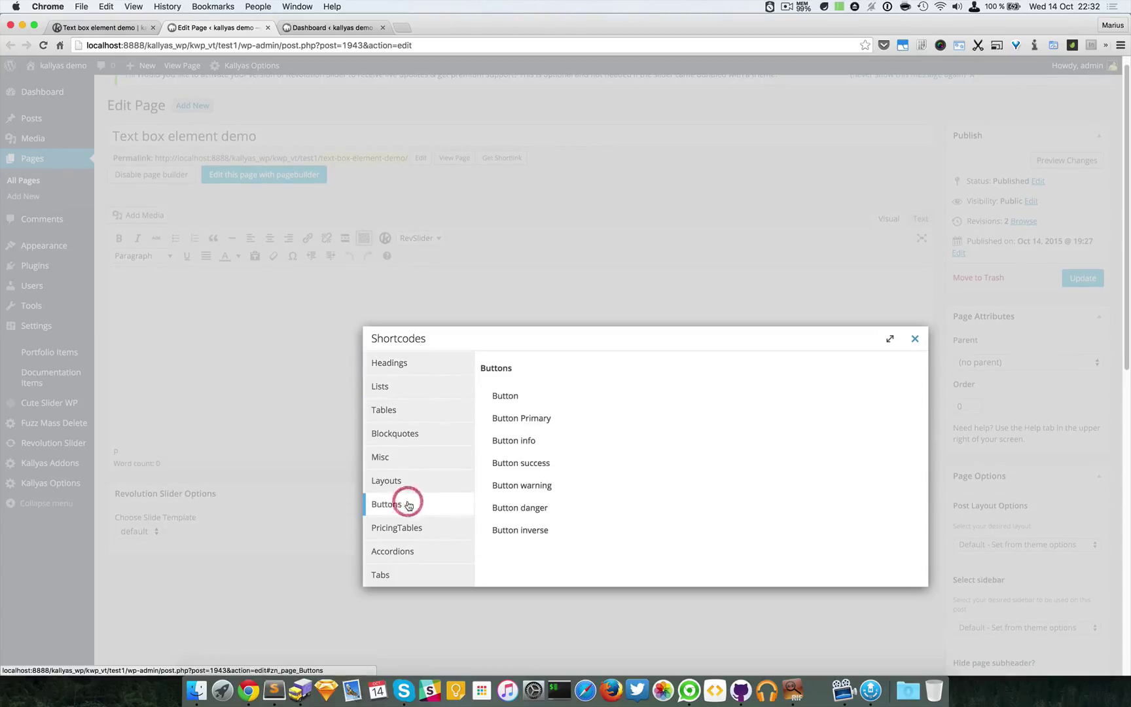
left_click(424, 488)
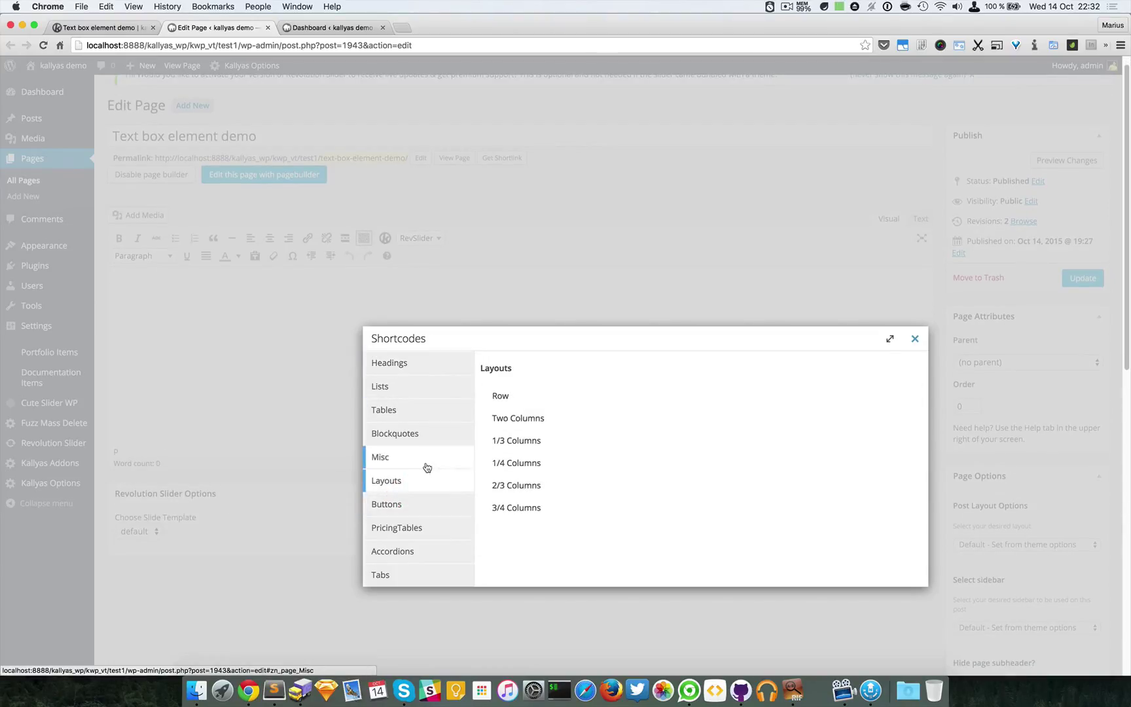
left_click(426, 466)
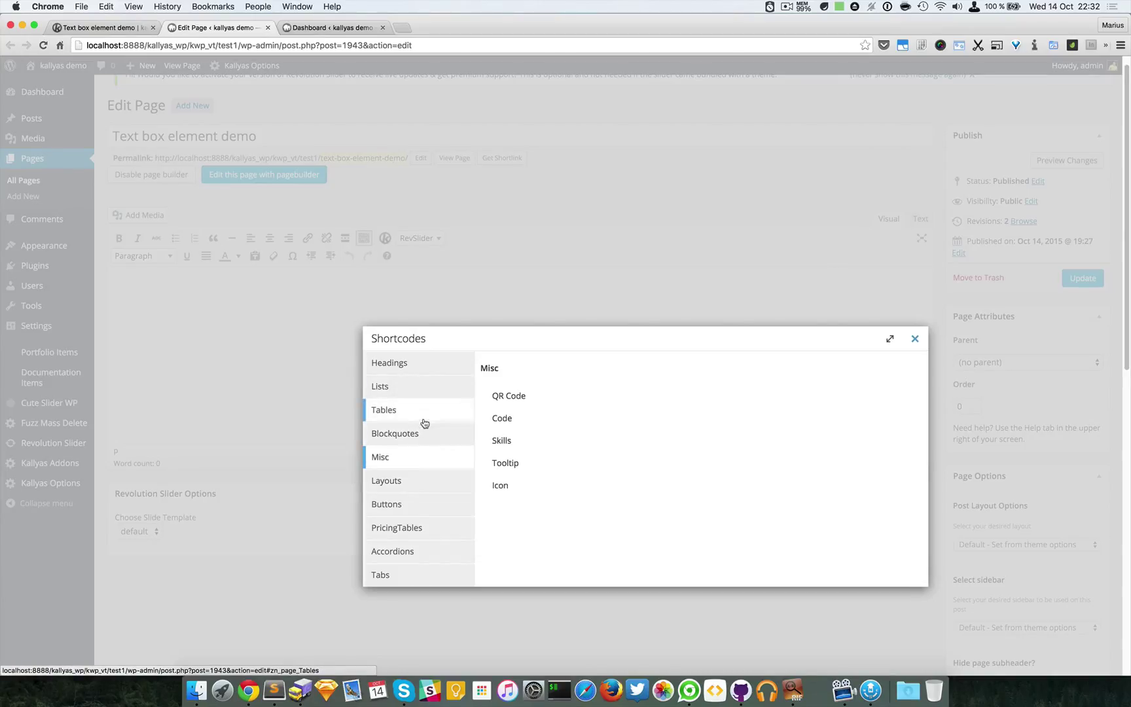
left_click(505, 463)
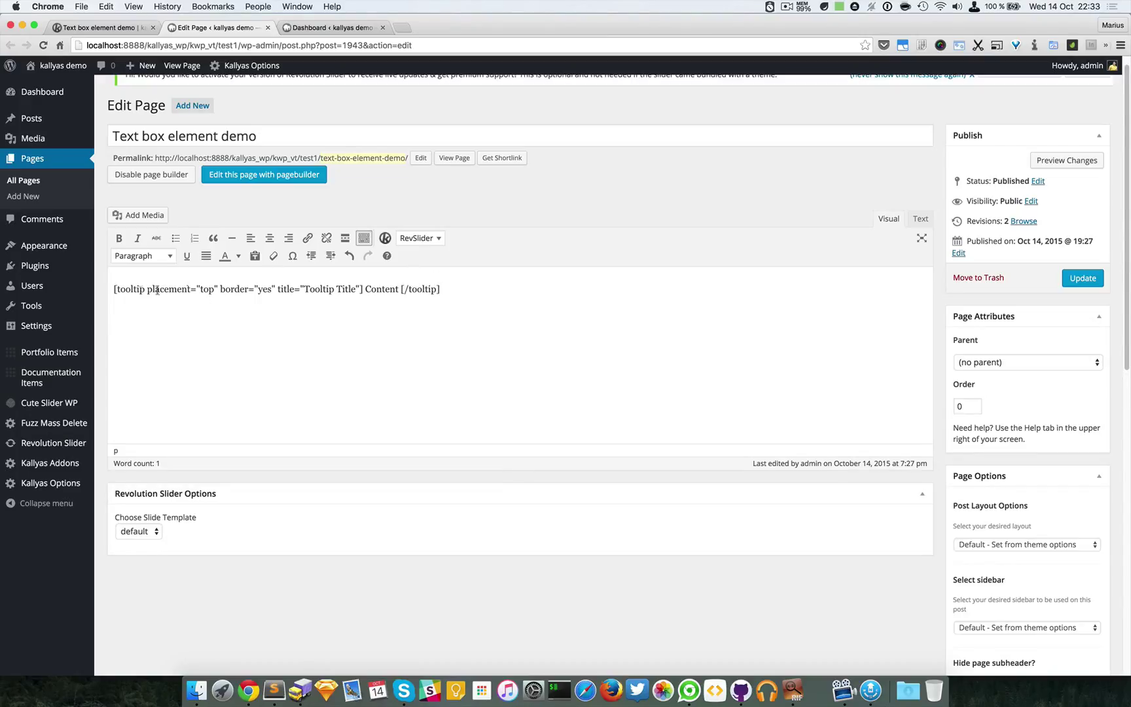
Step: Copy the complete tooltip shortcode, including its title and content, from the page editor
double_click(370, 288)
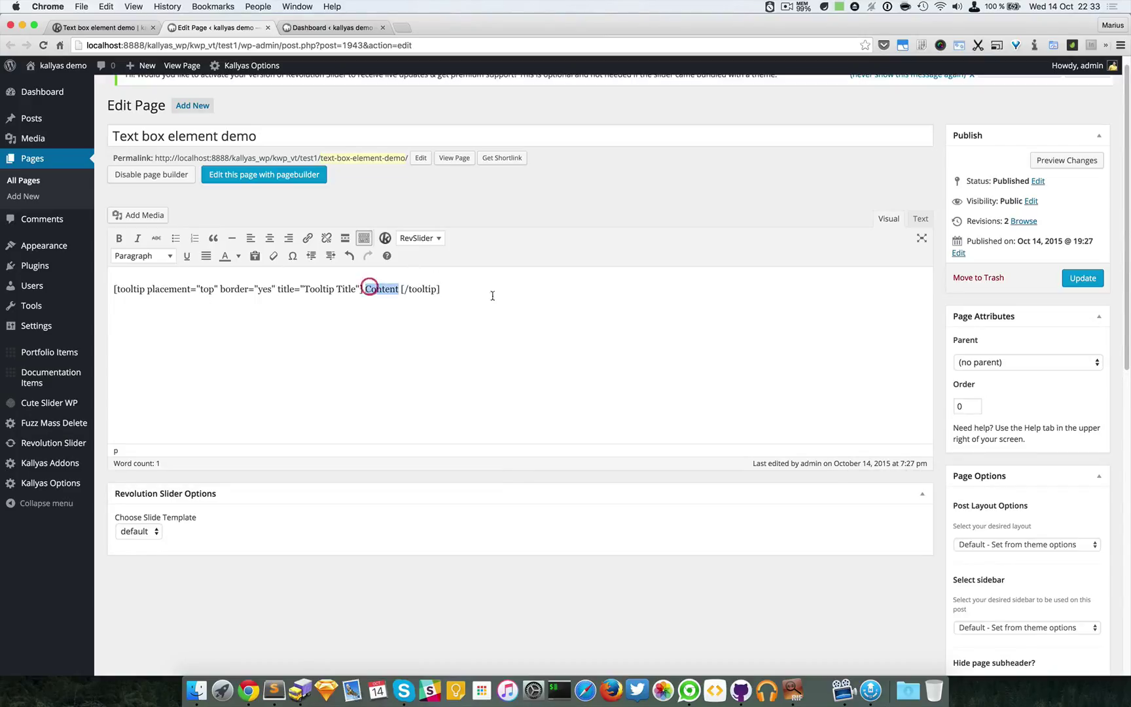
double_click(317, 289)
left_click(464, 291)
left_click_drag(464, 288, 82, 290)
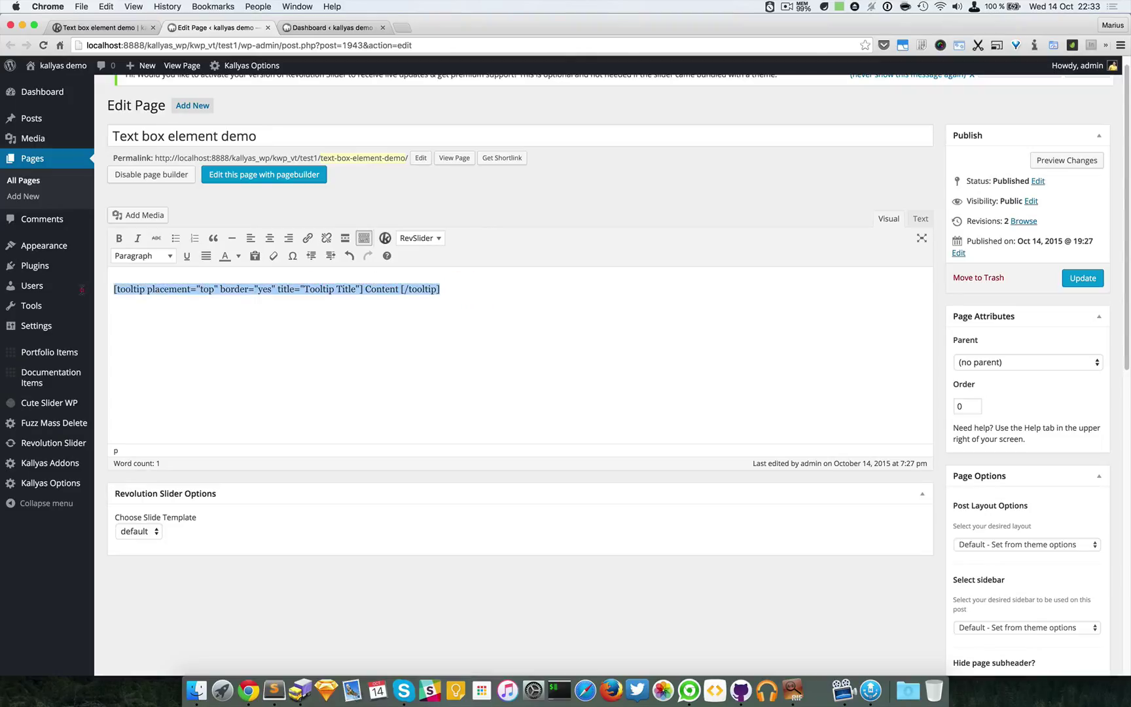
right_click(308, 286)
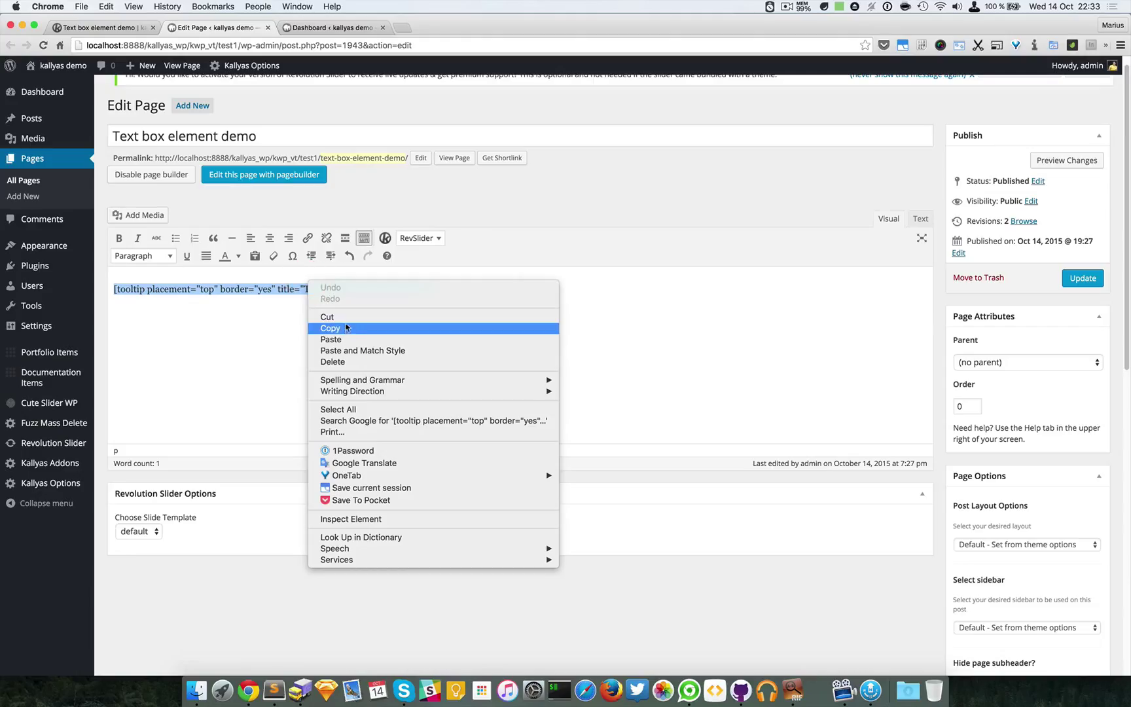
left_click(346, 329)
Step: Return to the page builder, paste the tooltip shortcode into the Text Box content and close the options
left_click(99, 27)
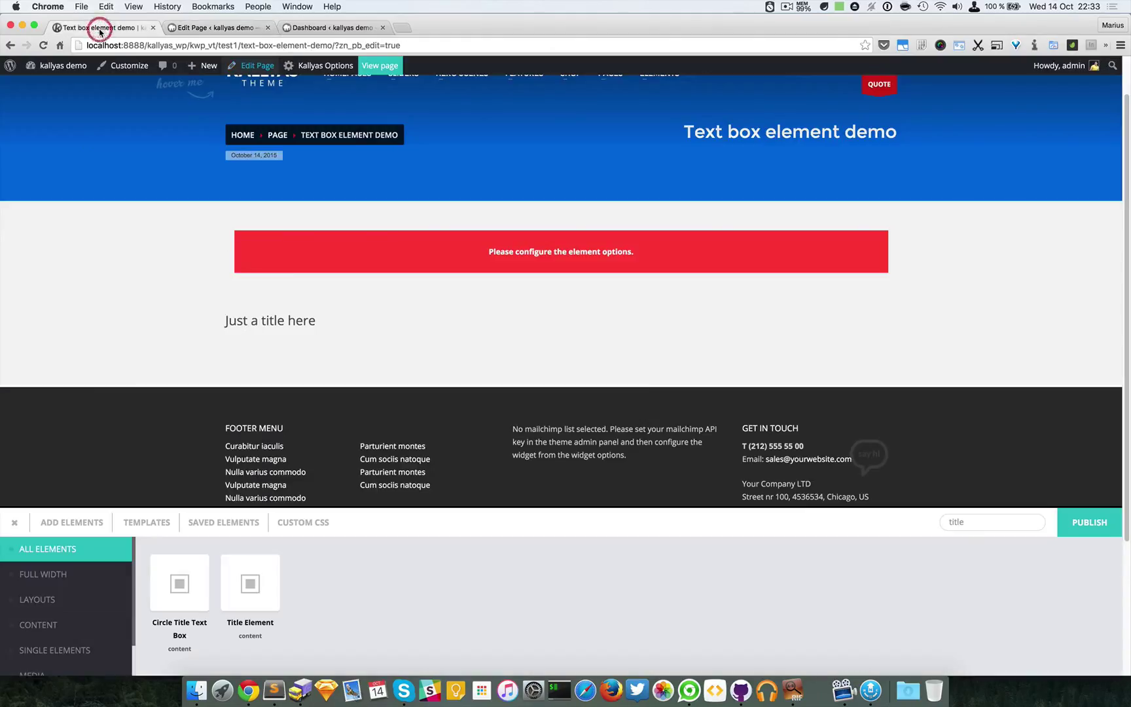
left_click(595, 283)
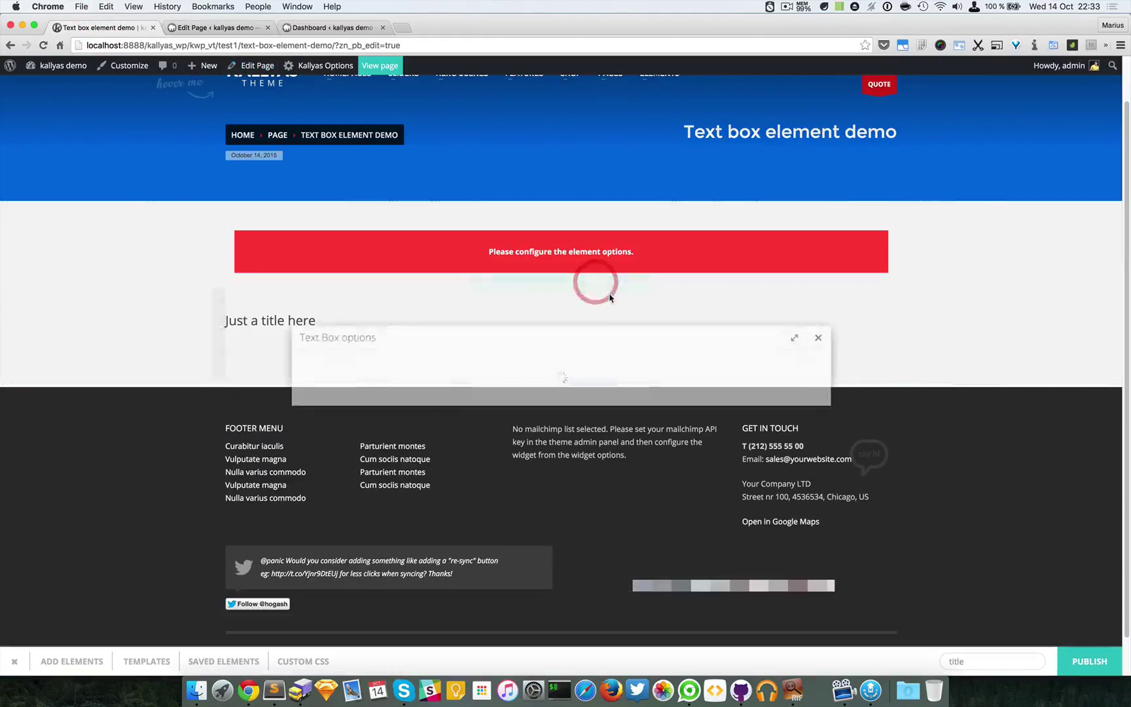
key("super+v")
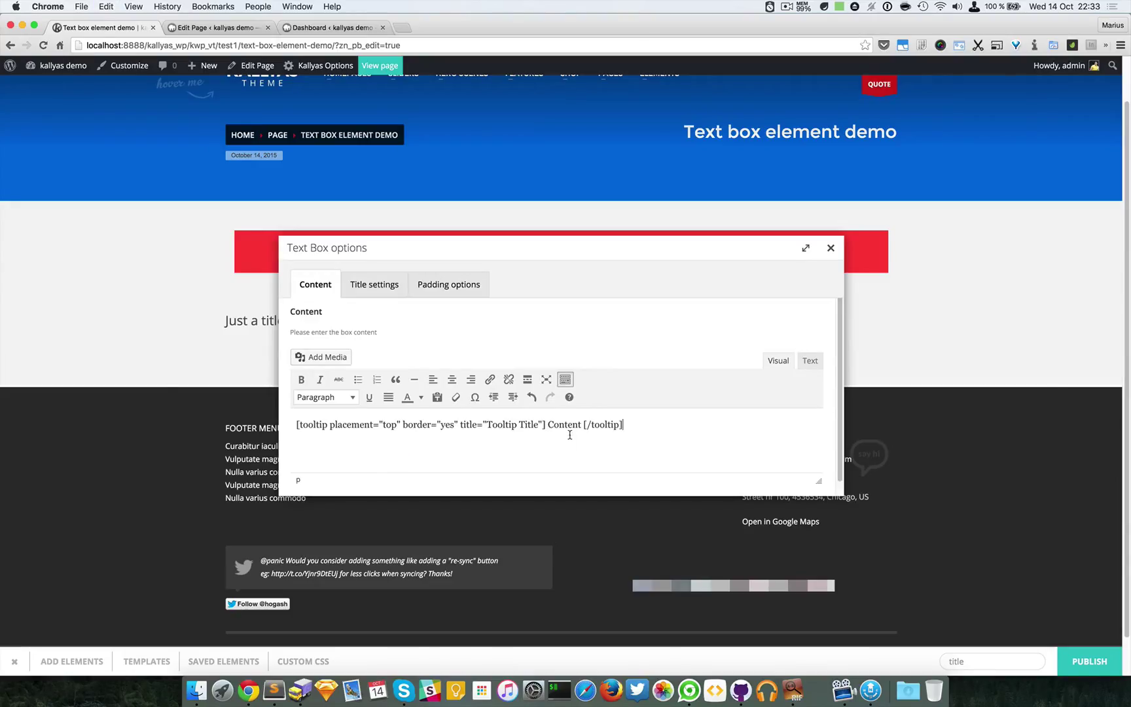
left_click(830, 248)
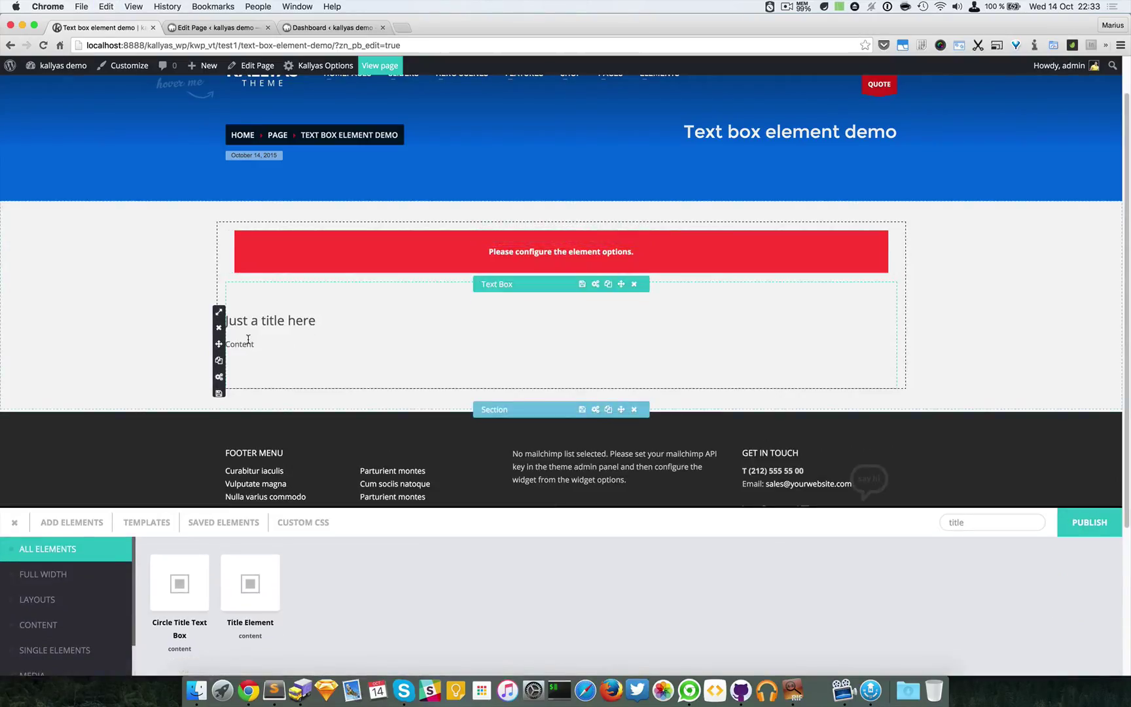
Step: Publish the page, view it in a new browser tab and check the tooltip on the word "Content"
left_click(1084, 522)
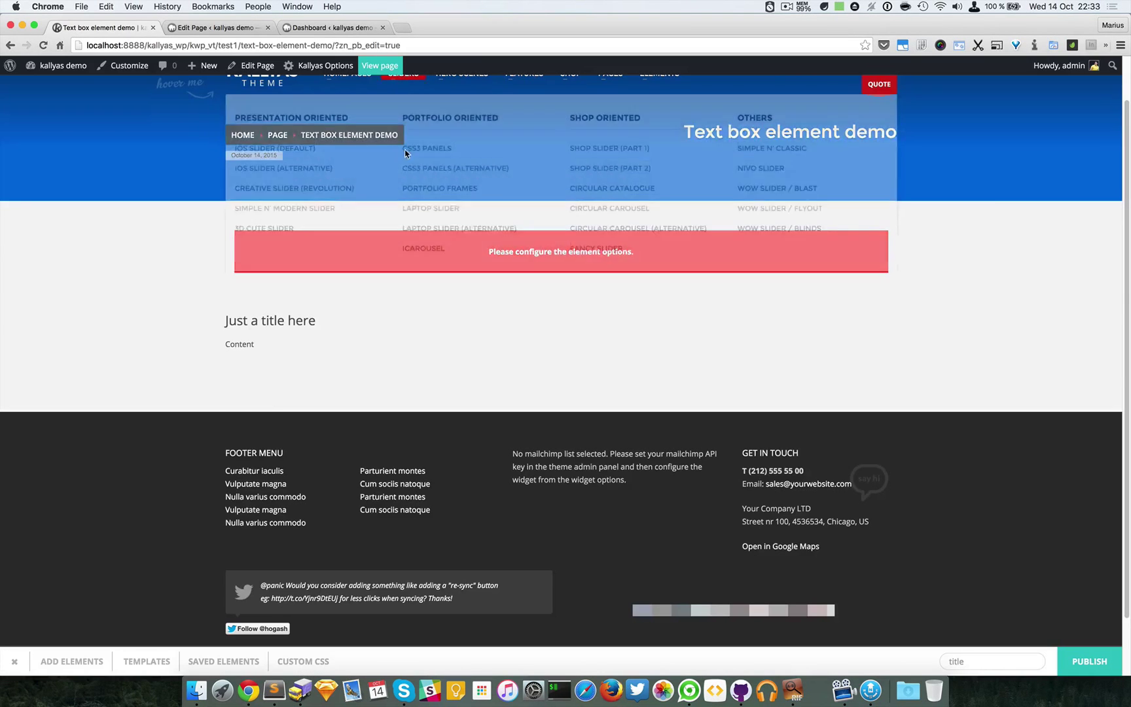
left_click(383, 66, "super")
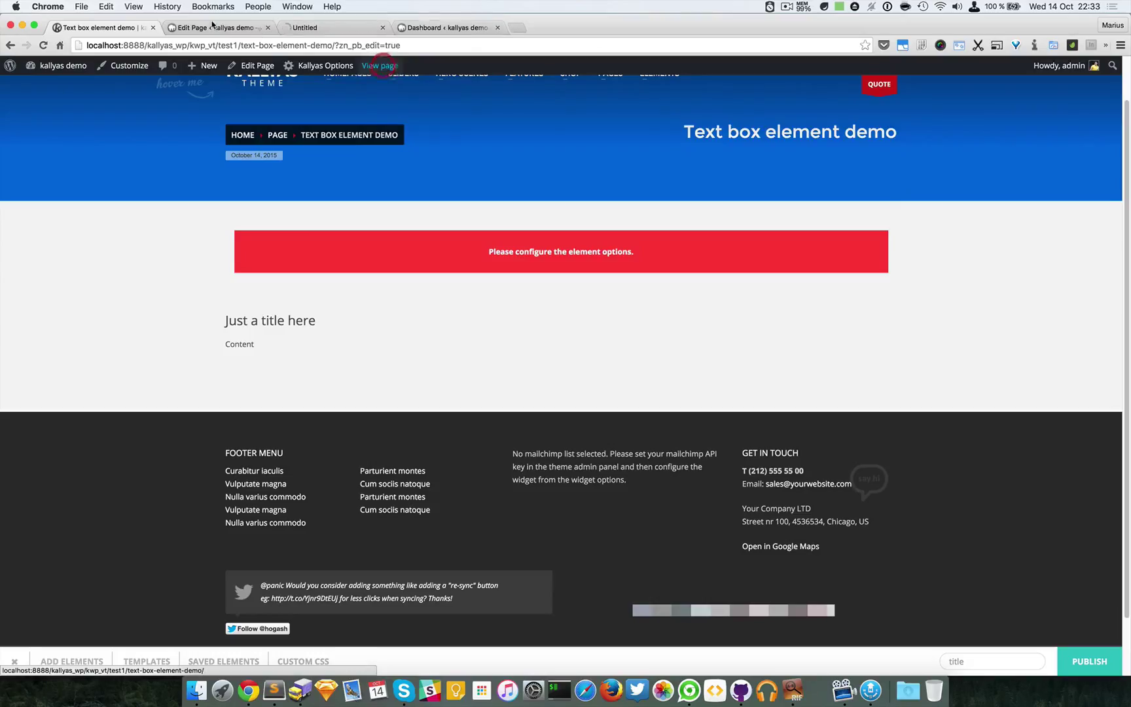
left_click(310, 27)
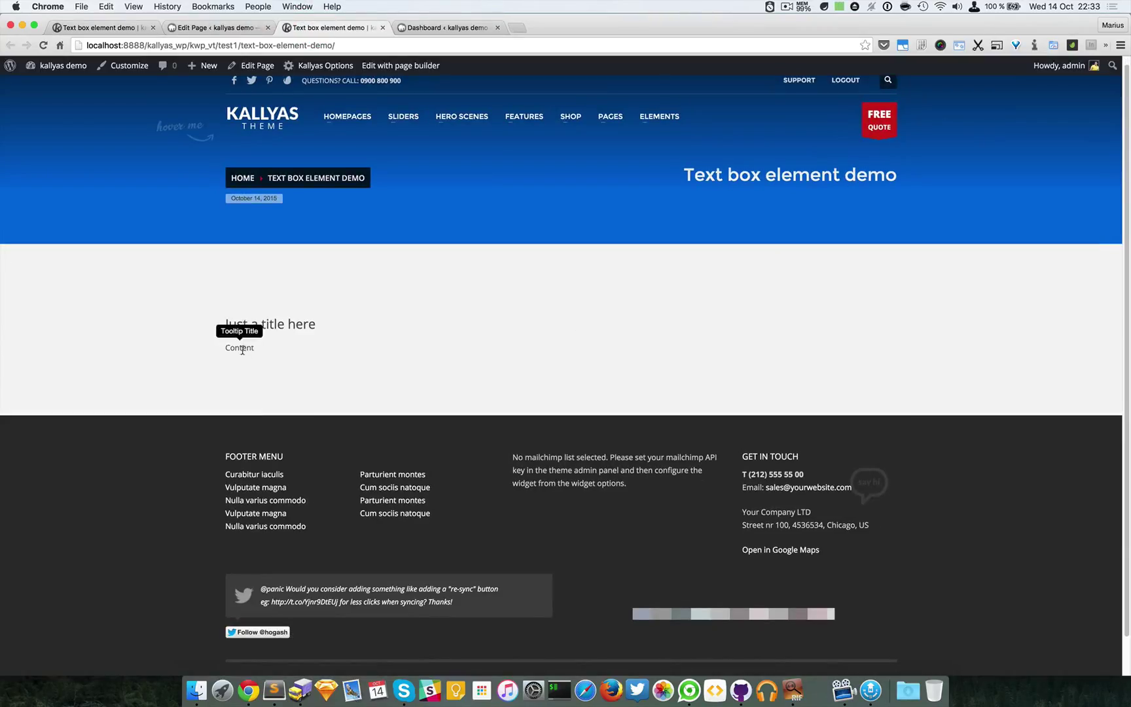
mouse_move(247, 346)
Step: Back in the page builder, move the Text Box and its Section above the Custom Sub-header
left_click(400, 66)
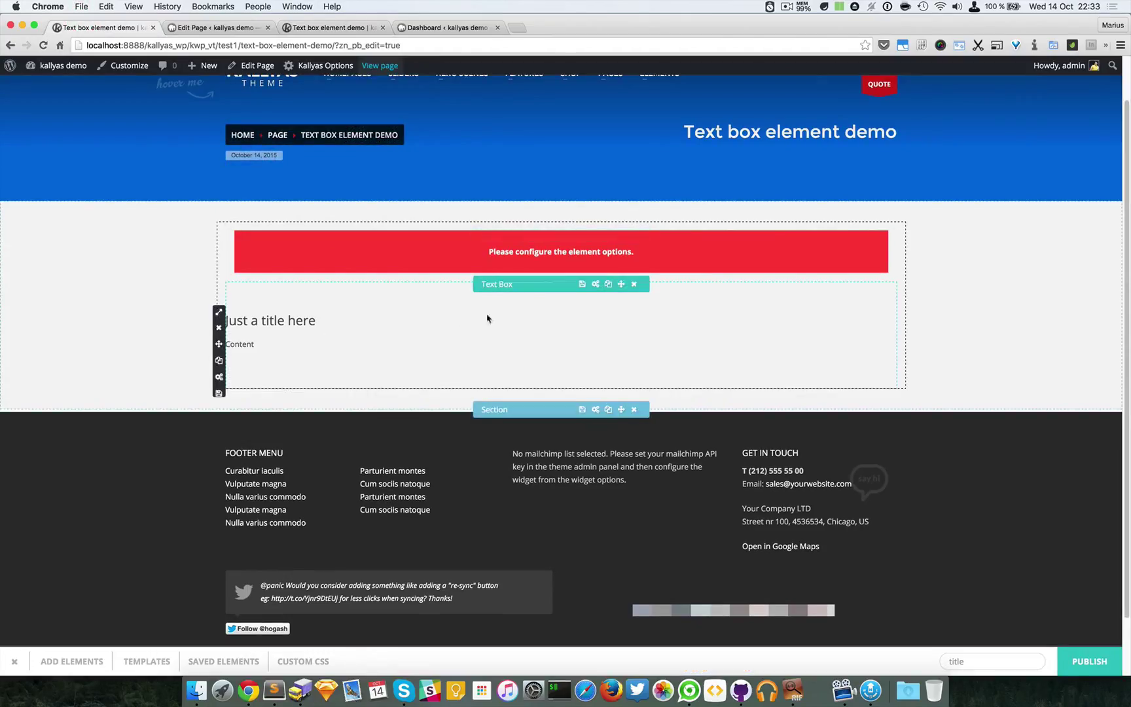
scroll(553, 306, "up", 2)
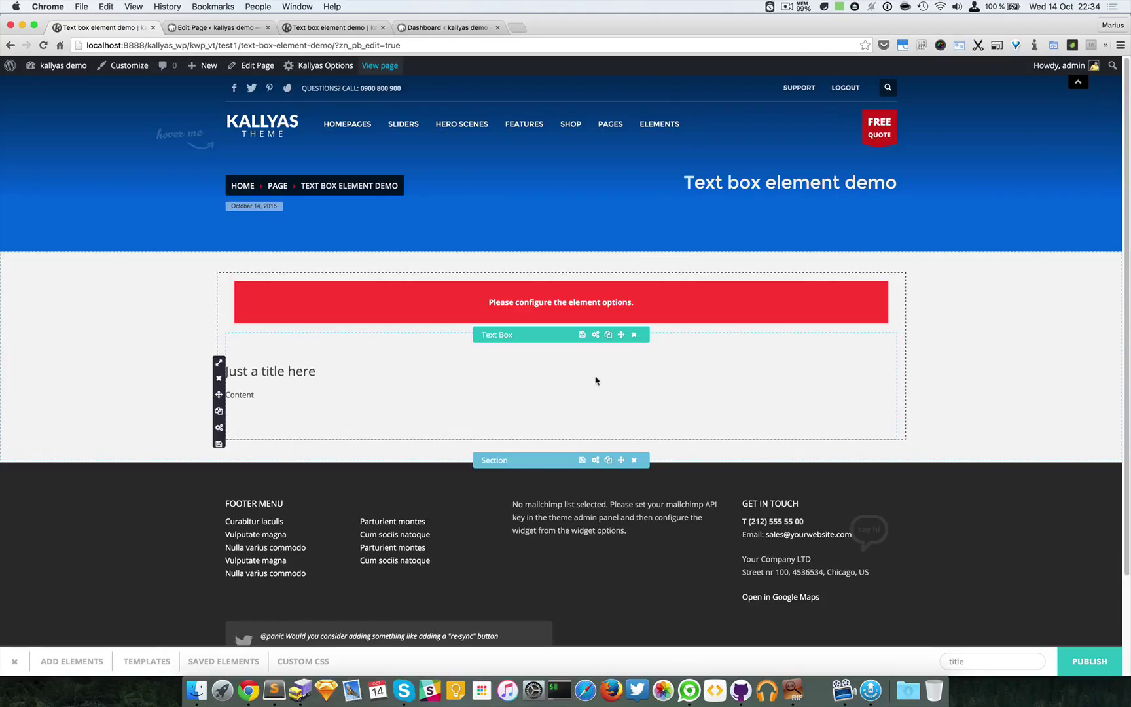
left_click_drag(622, 335, 610, 84)
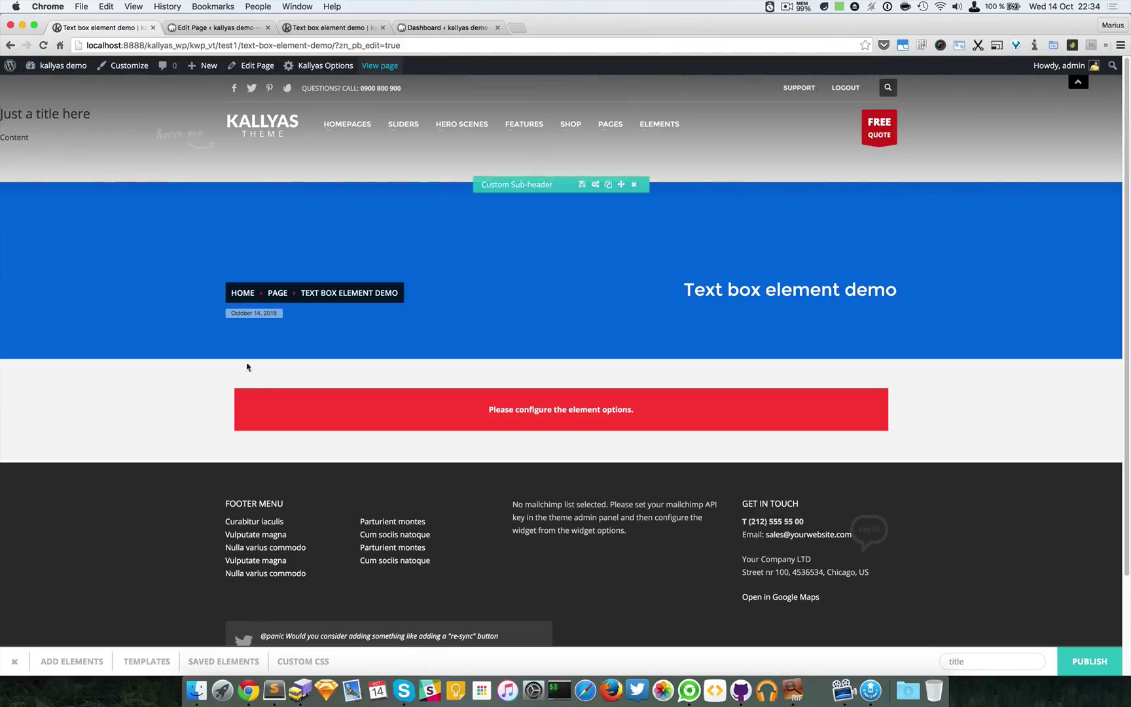
mouse_move(450, 465)
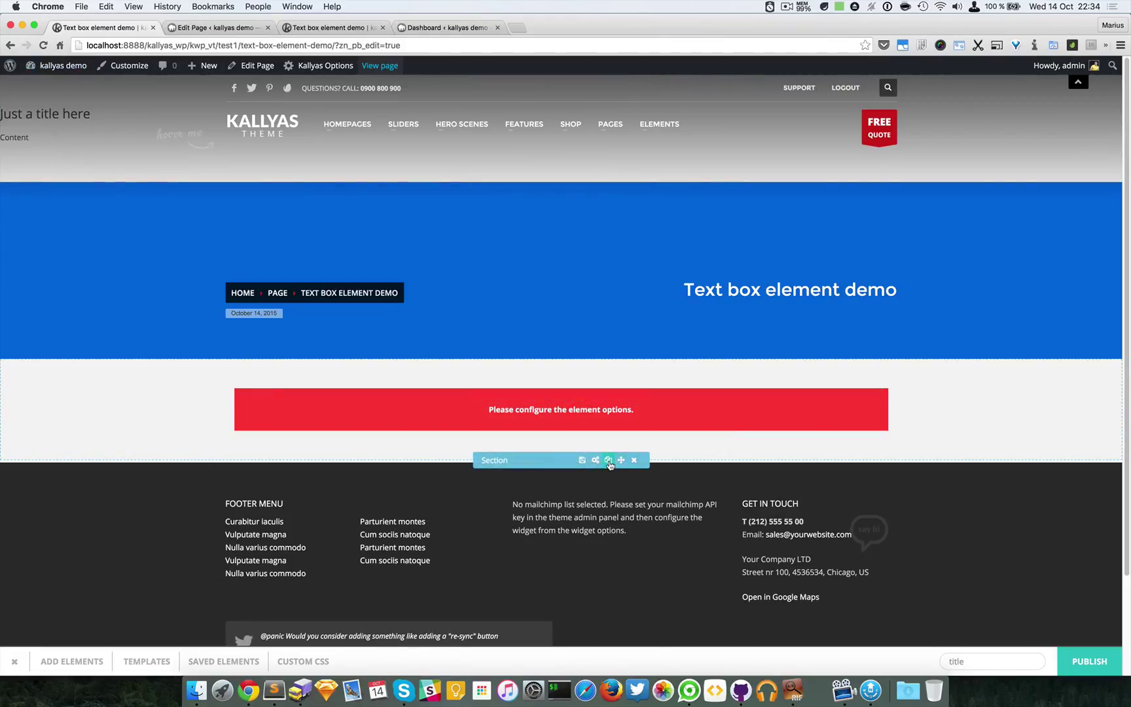
left_click_drag(619, 461, 620, 151)
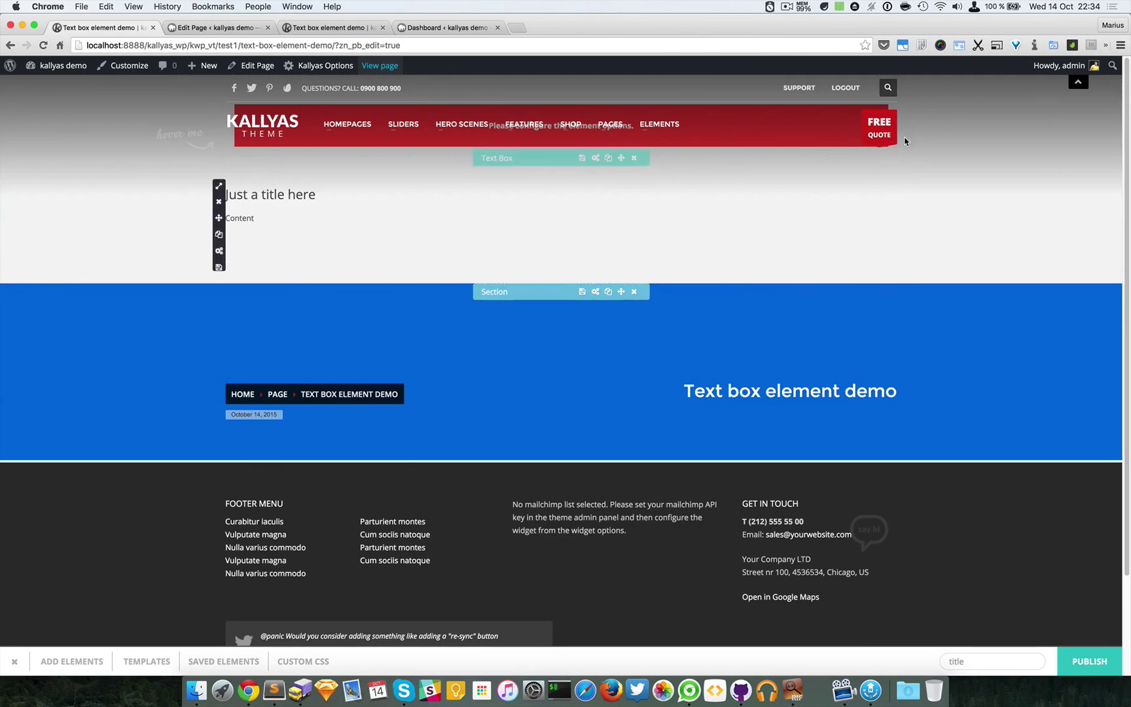
Step: Delete the unconfigured Title Element from the top section, hiding the site header for access and showing it again
left_click(1085, 89)
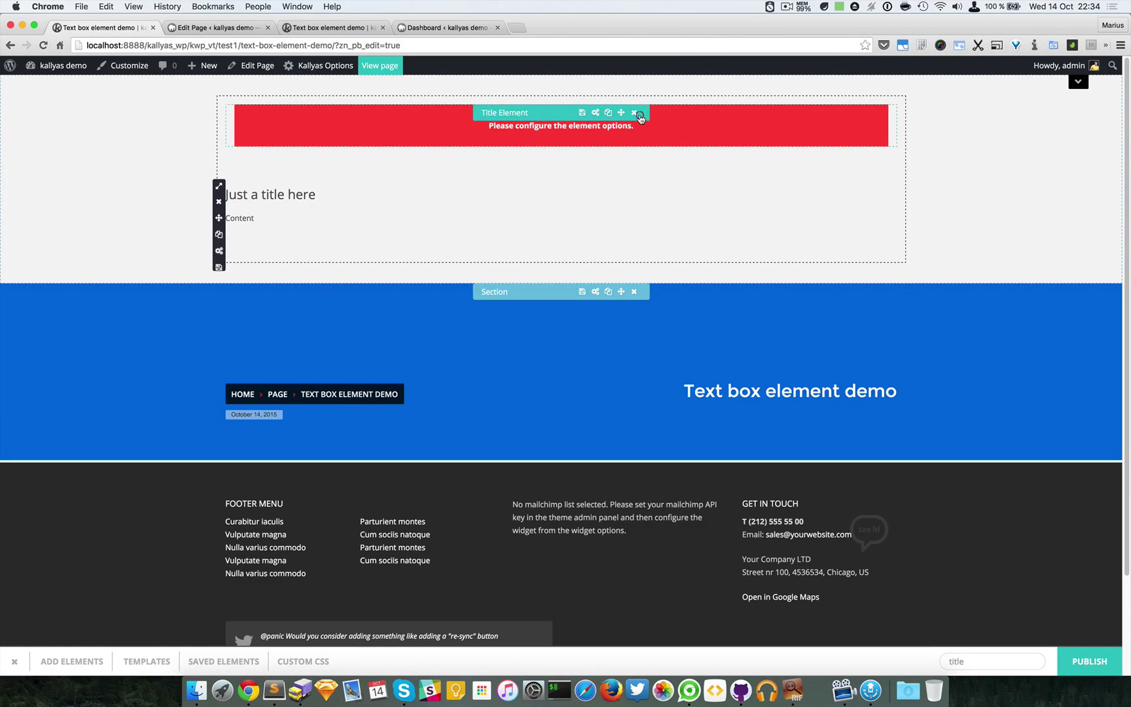
left_click(634, 113)
left_click(505, 392)
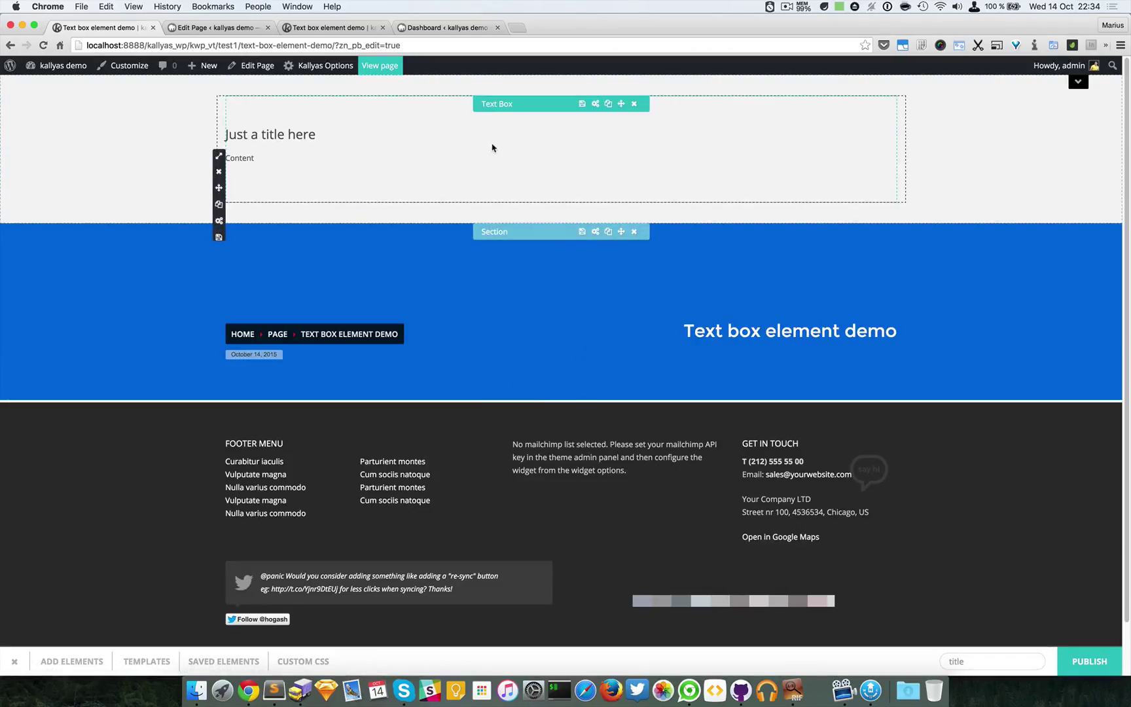
left_click(1078, 85)
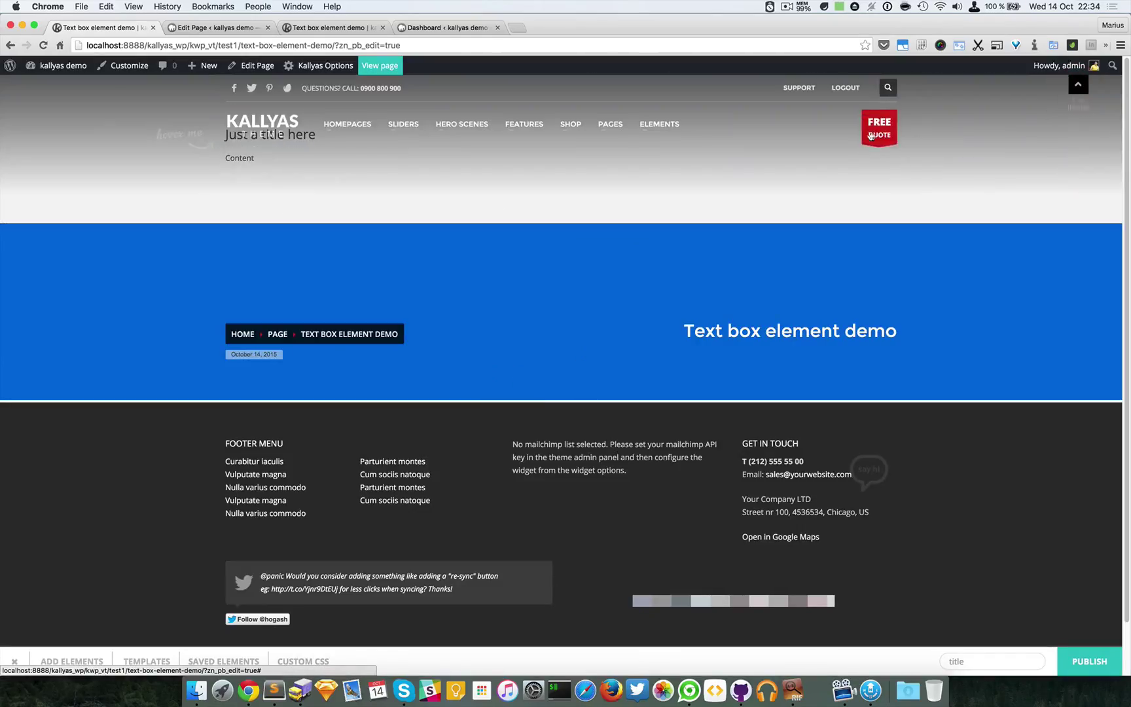
mouse_move(1019, 159)
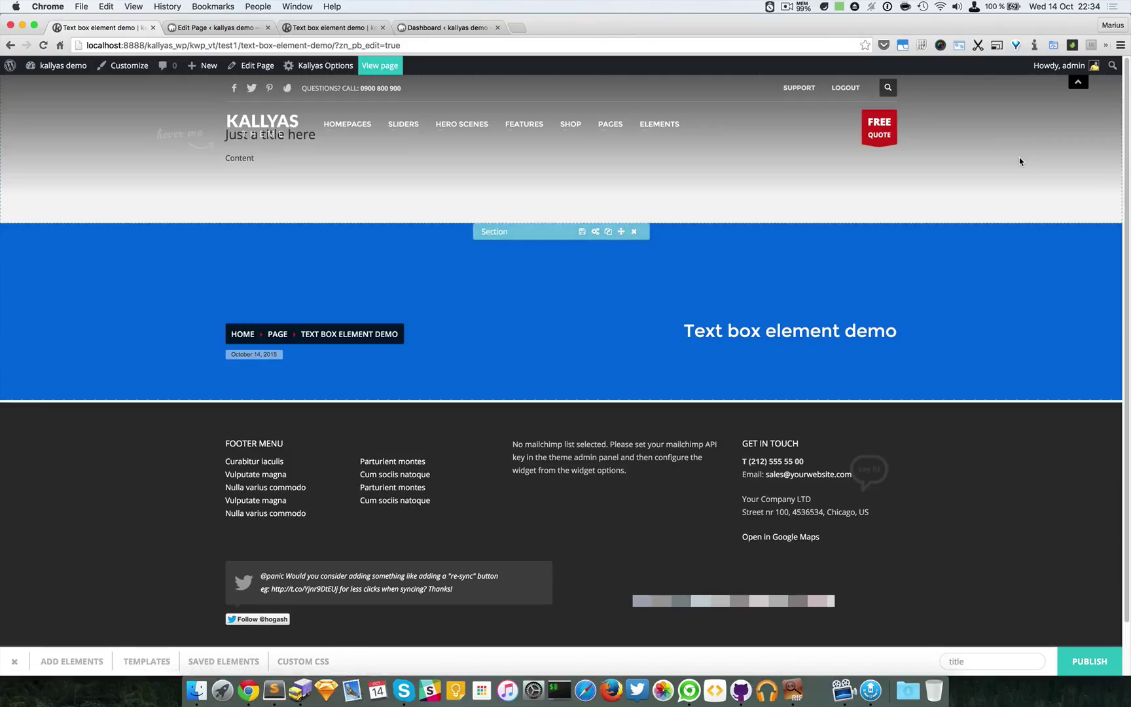